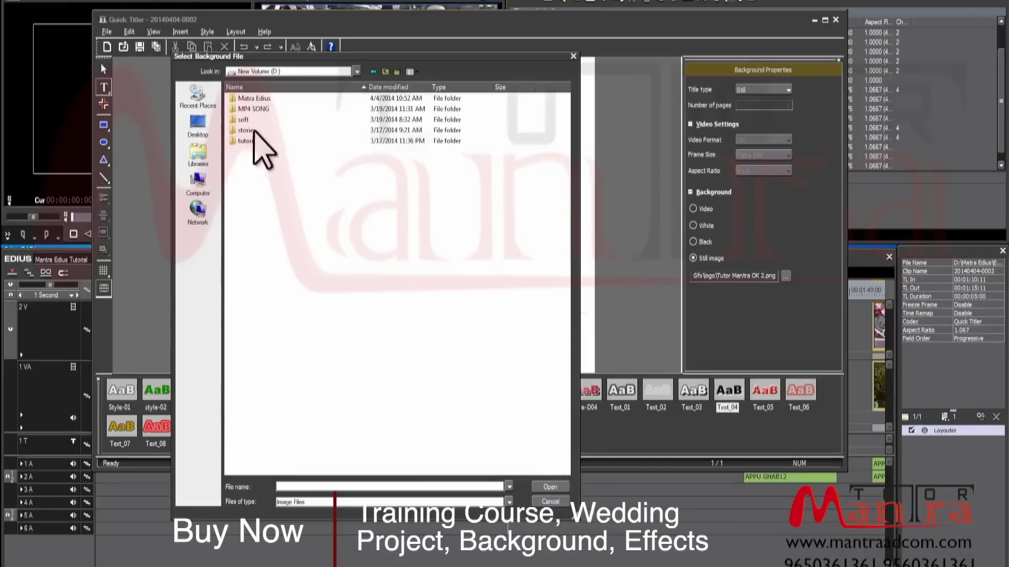
# - Set the Chrysanthemum image from the Sample Pictures folder as the title's still-image background
pyautogui.doubleClick(262, 113)
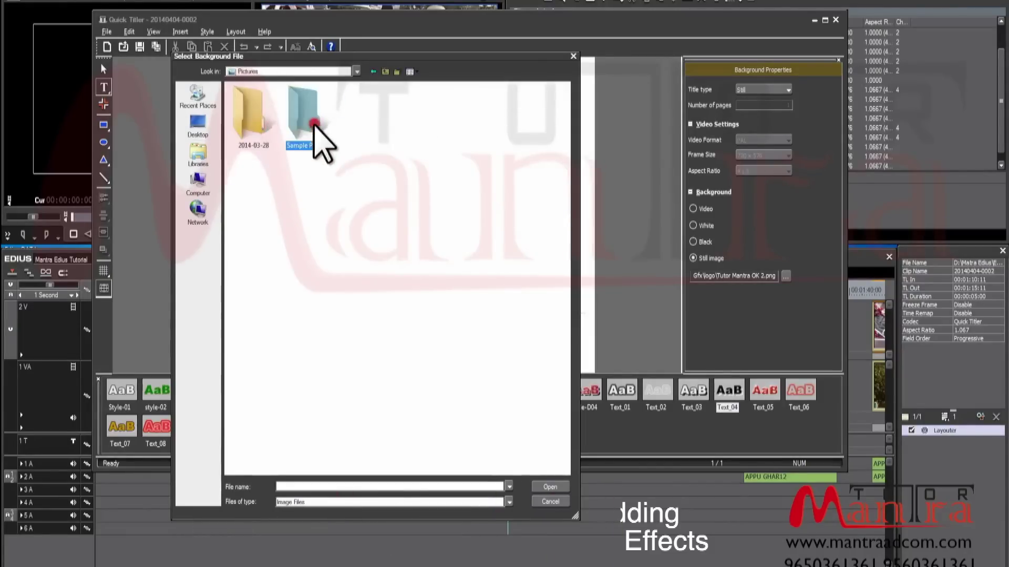
pyautogui.doubleClick(322, 140)
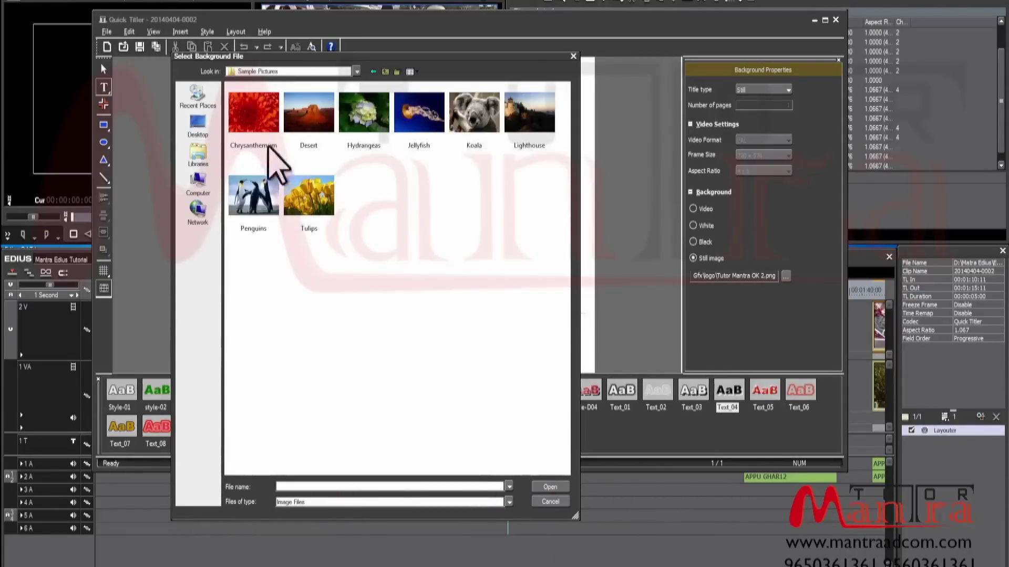
pyautogui.click(251, 121)
pyautogui.click(549, 487)
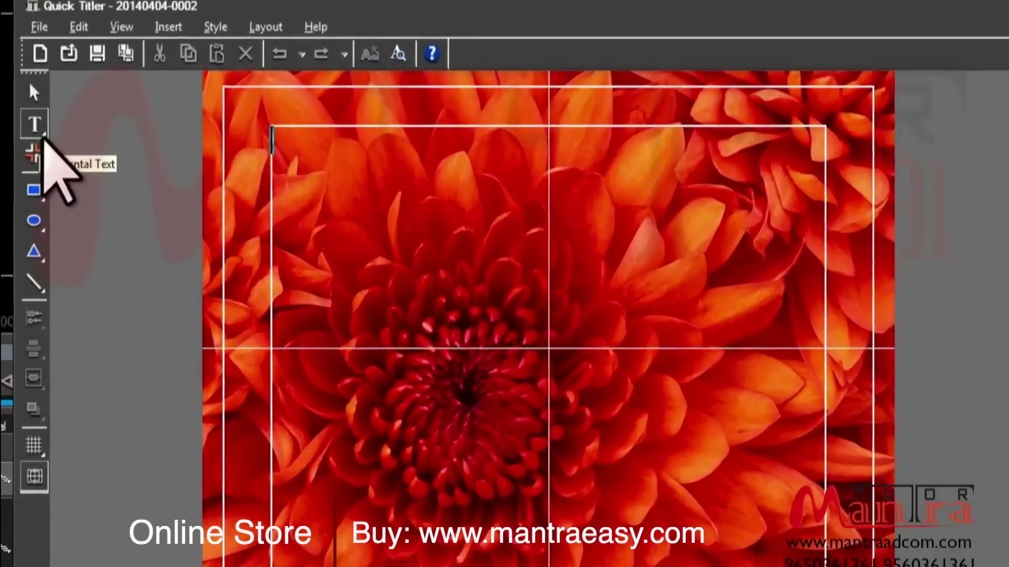
# - Add the horizontal text "Tutor Mantra" near the upper edge of the title frame
pyautogui.click(44, 138)
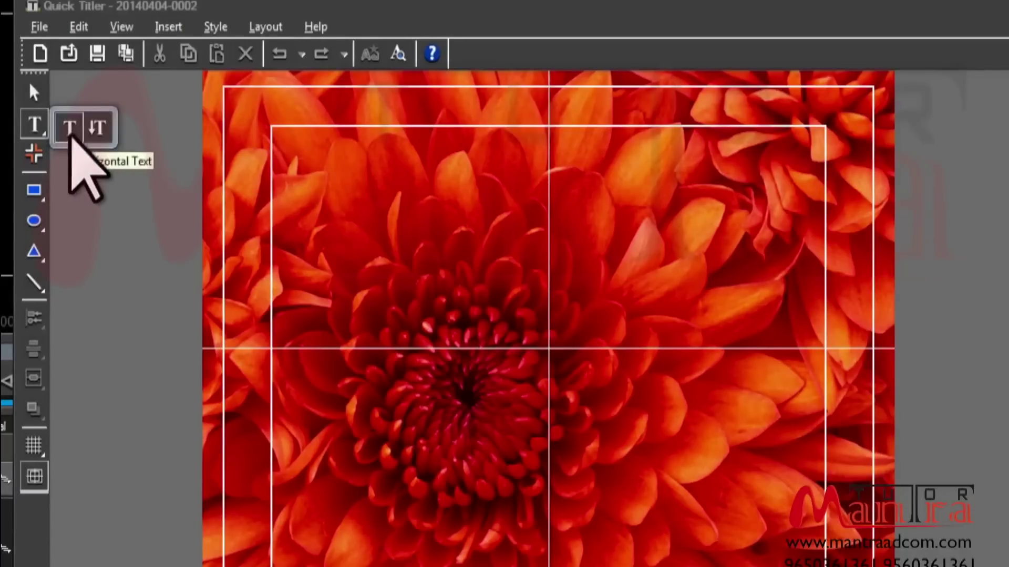
pyautogui.click(72, 138)
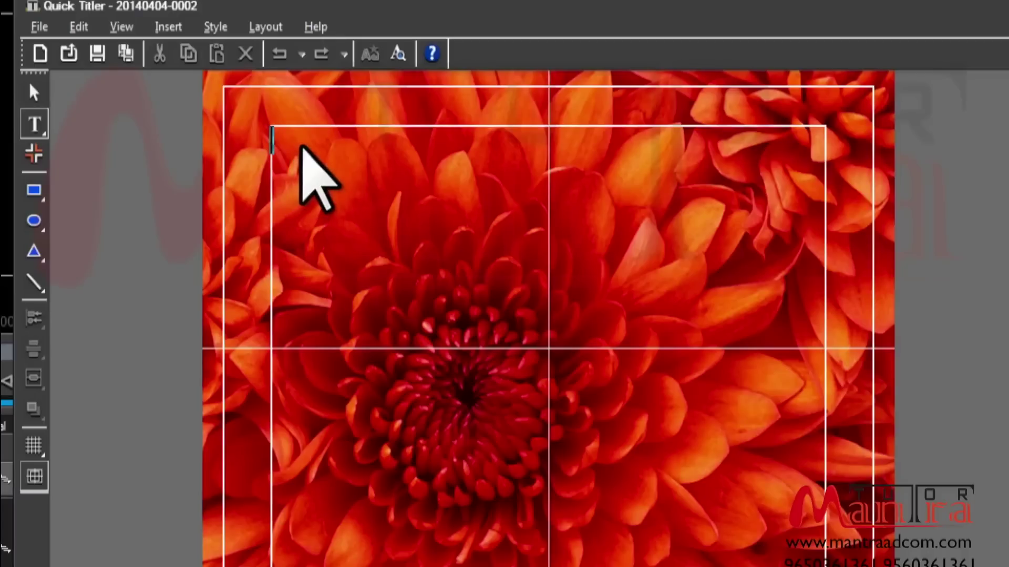
pyautogui.write('Tutor')
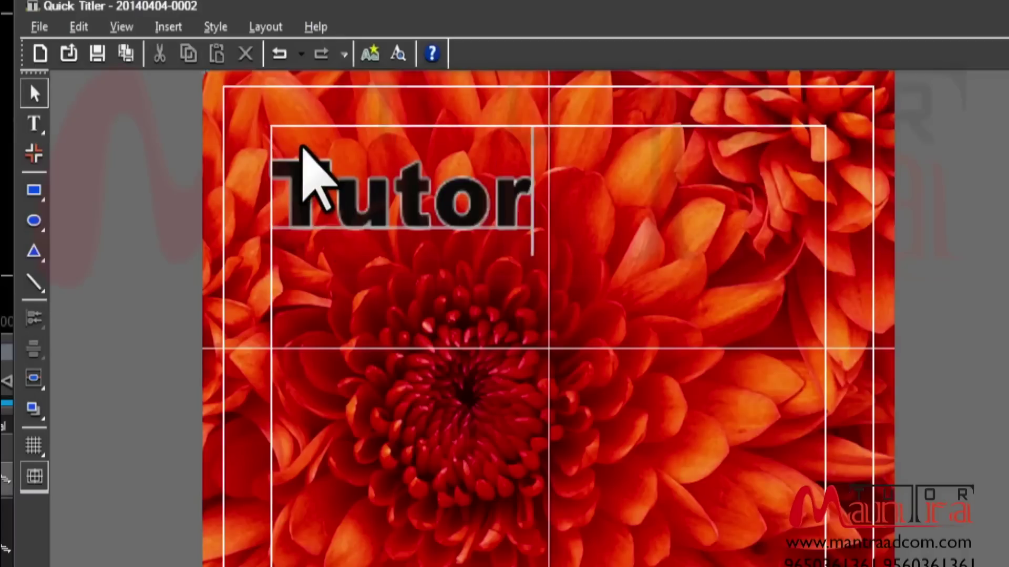
pyautogui.write(' Mantr')
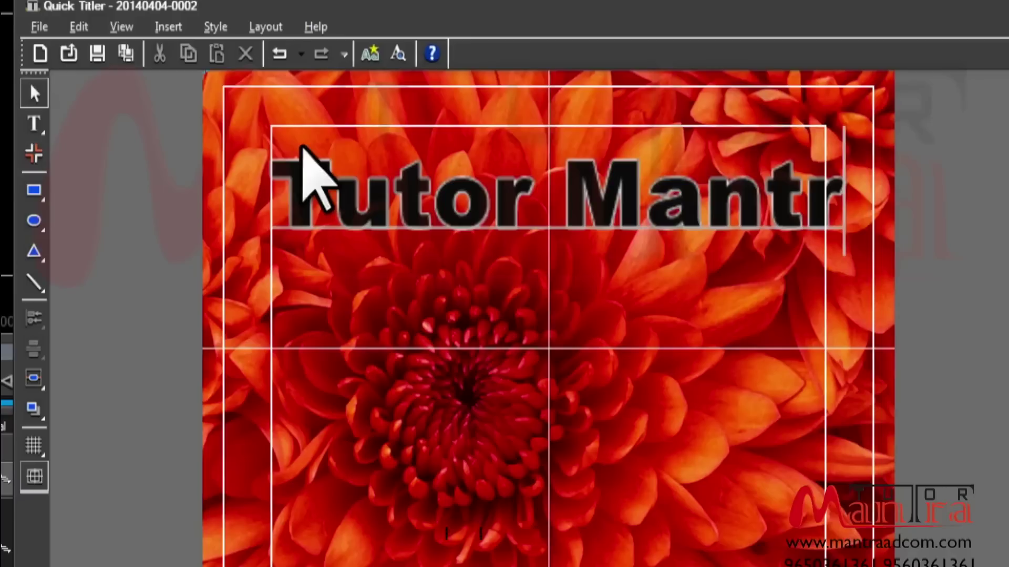
pyautogui.write('a')
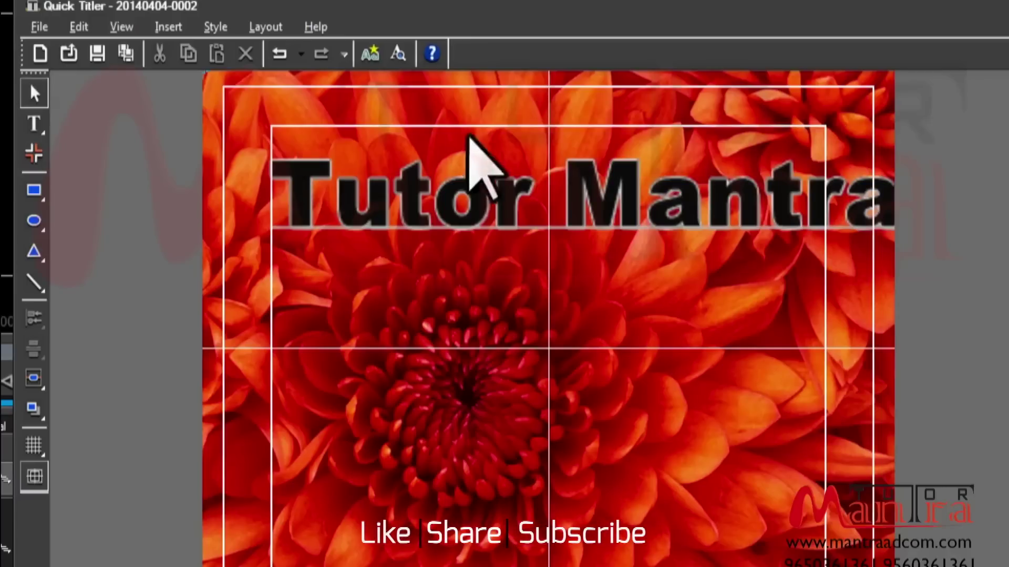
pyautogui.click(644, 141)
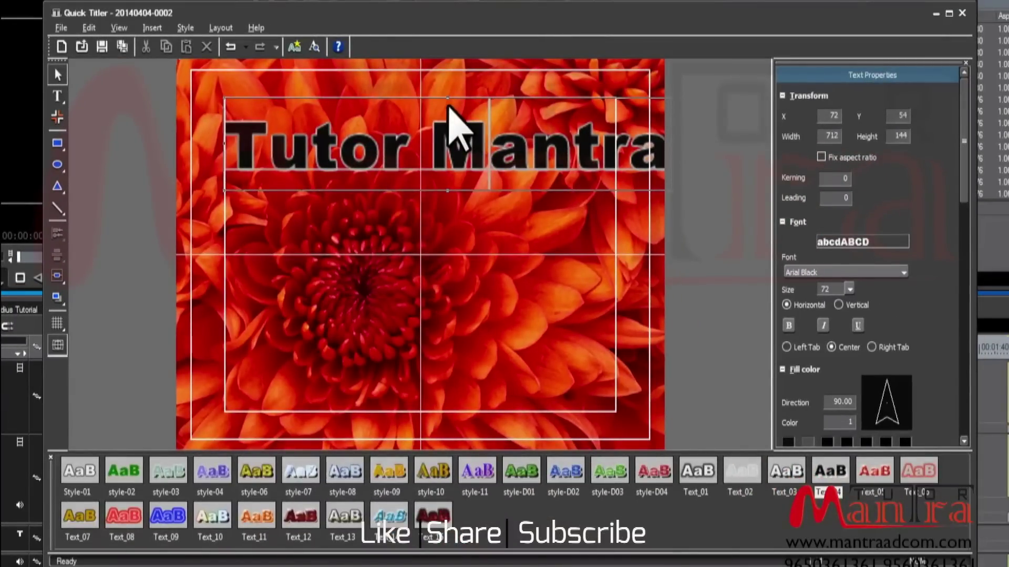
# - Resize the "Tutor Mantra" text to about 556 by 105 and position it at about X 99, Y 87
pyautogui.moveTo(447, 97); pyautogui.dragTo(448, 96)
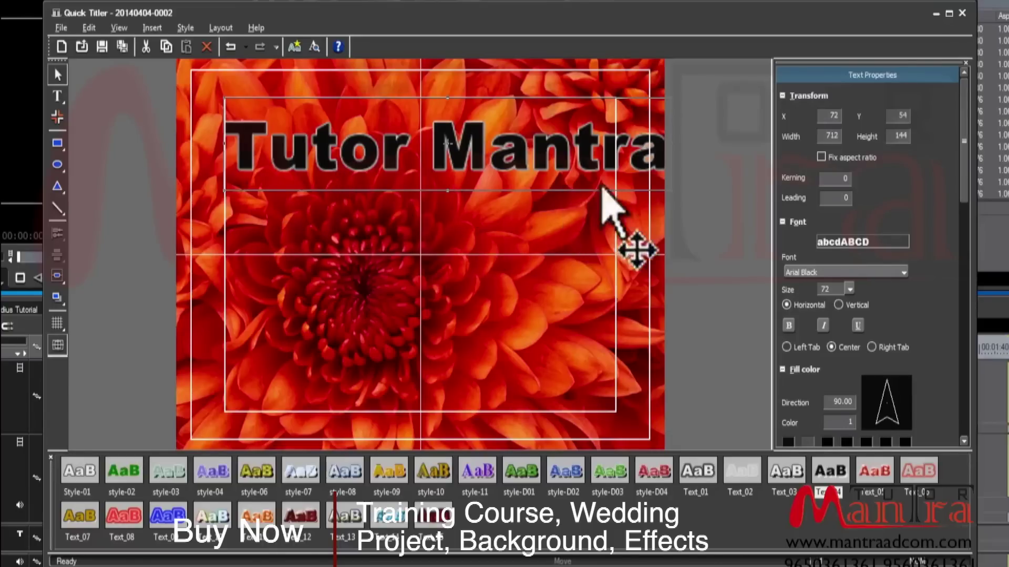
pyautogui.moveTo(668, 193)
pyautogui.mouseDown()
pyautogui.moveTo(648, 186)
pyautogui.moveTo(658, 188)
pyautogui.mouseUp()
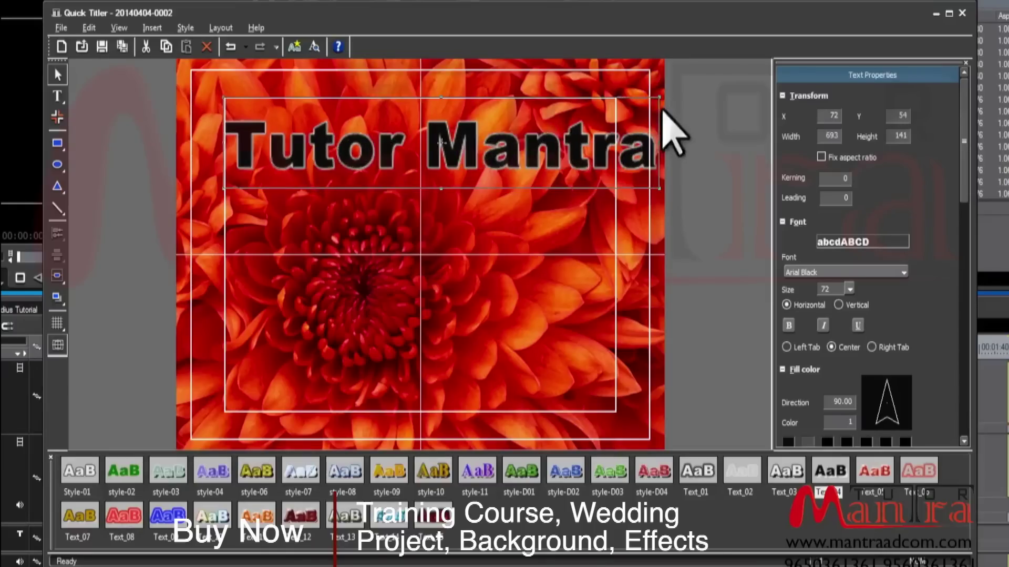
pyautogui.moveTo(659, 98); pyautogui.dragTo(570, 170)
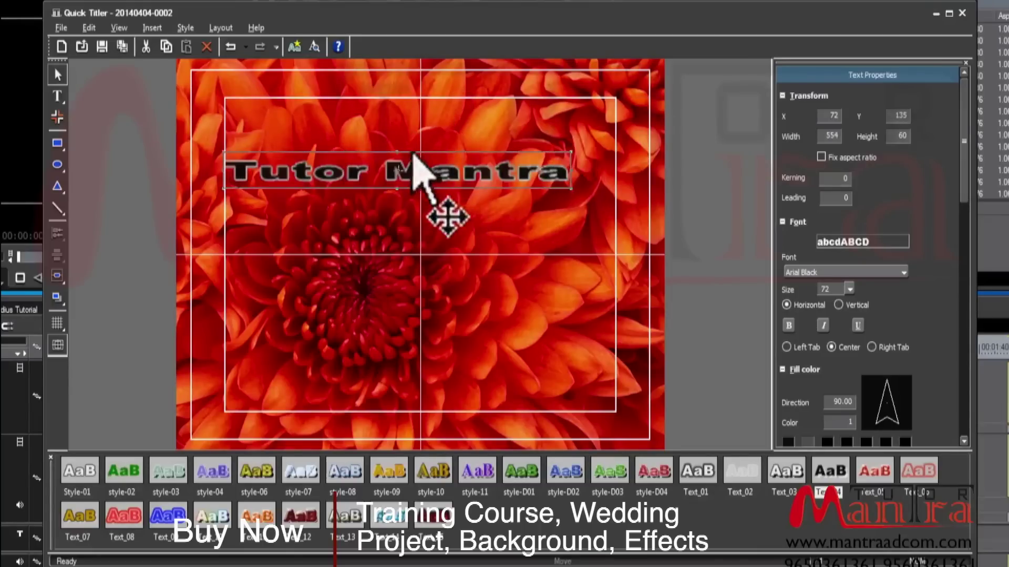
pyautogui.moveTo(397, 153); pyautogui.dragTo(420, 139)
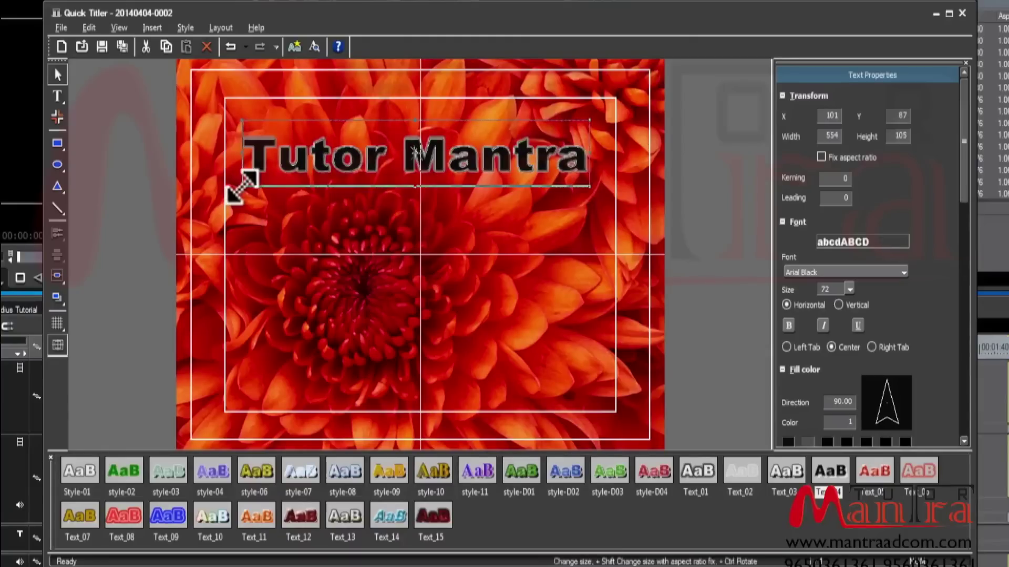
pyautogui.moveTo(243, 187); pyautogui.dragTo(241, 189)
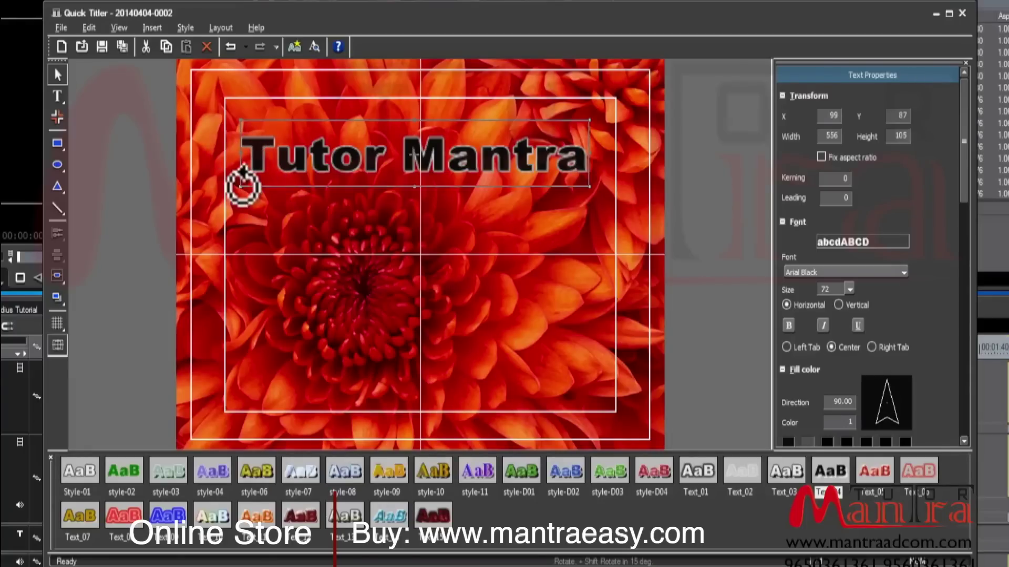
# - Try rotating and then slanting the "Tutor Mantra" text, undoing each transformation
pyautogui.moveTo(243, 185); pyautogui.dragTo(253, 207)
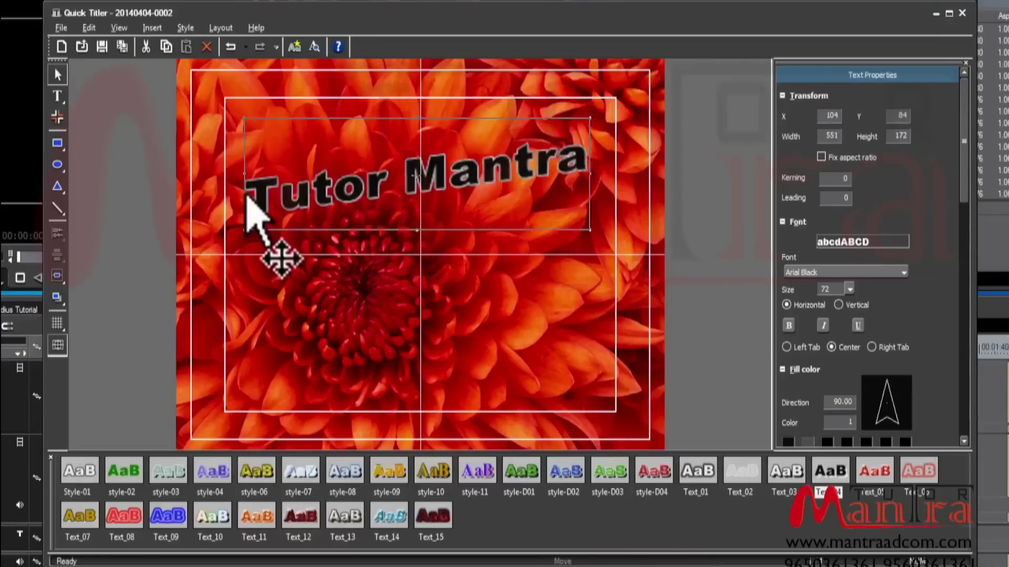
pyautogui.hotkey('ctrl', 'z')
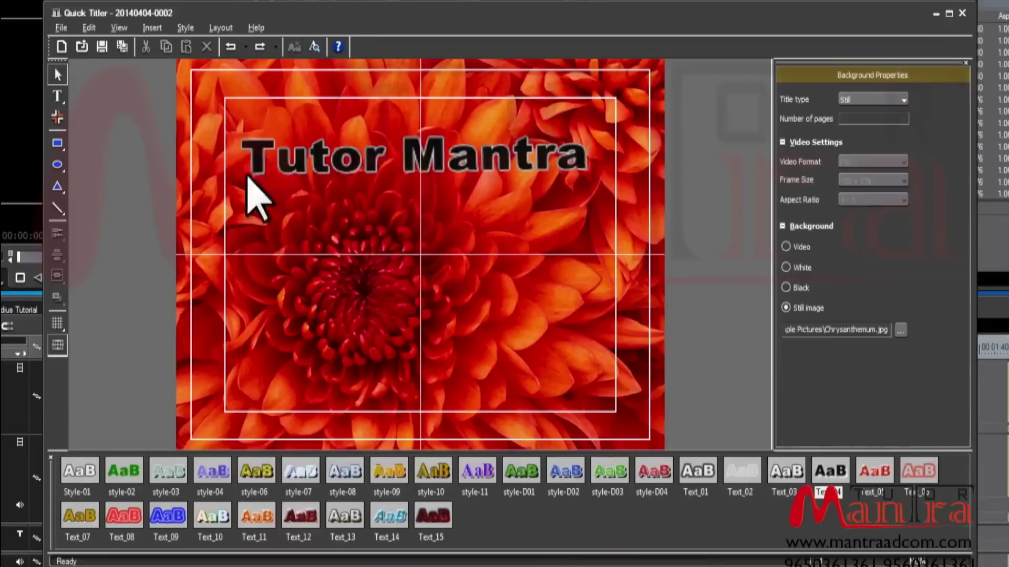
pyautogui.click(330, 150)
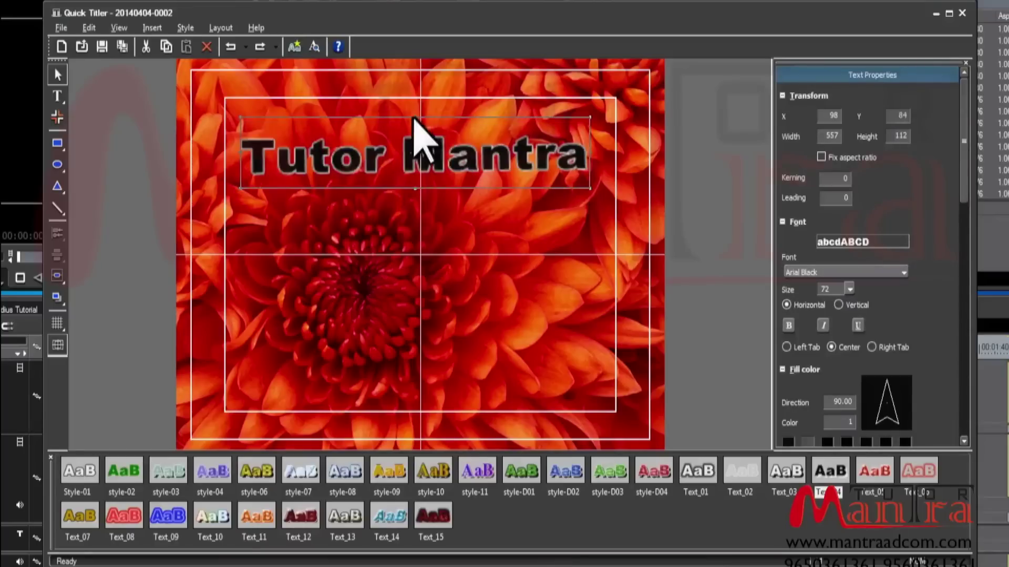
pyautogui.moveTo(418, 119)
pyautogui.mouseDown()
pyautogui.moveTo(450, 118)
pyautogui.moveTo(403, 120)
pyautogui.mouseUp()
pyautogui.hotkey('ctrl', 'z')
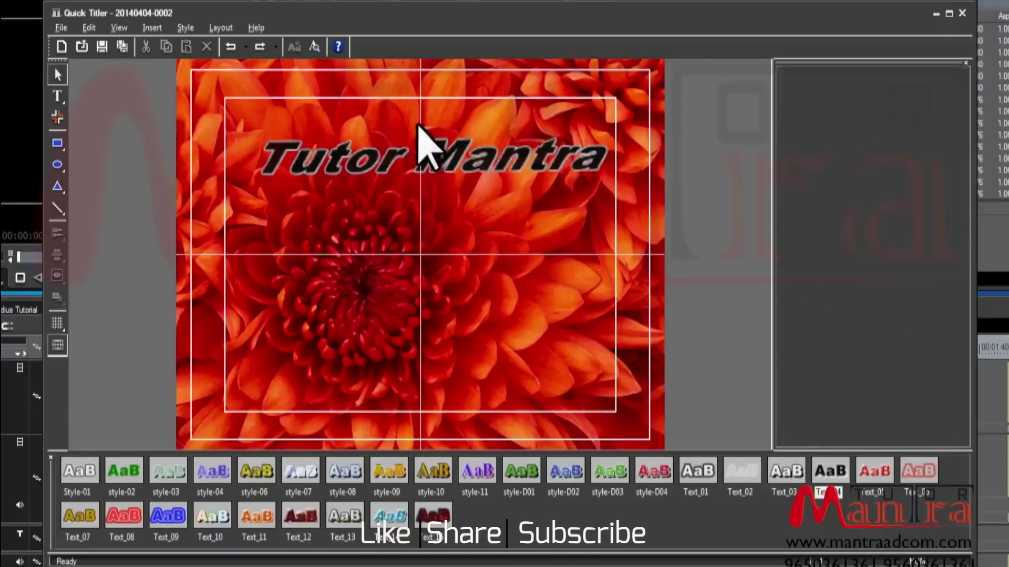
pyautogui.hotkey('ctrl', 'z')
# - Move the "Tutor Mantra" text around the frame and place it at about X 89, Y 115
pyautogui.click(423, 185)
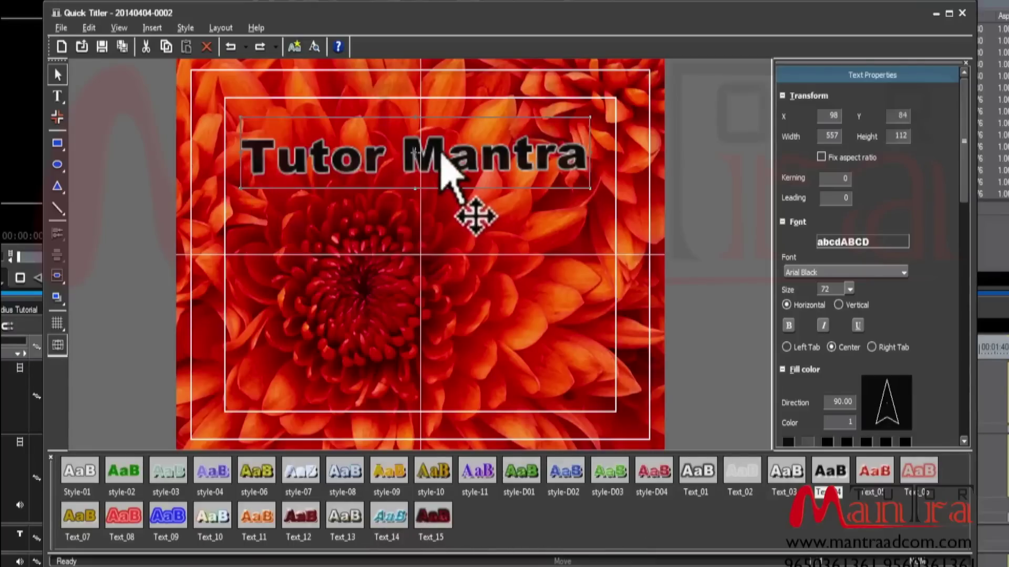
pyautogui.moveTo(440, 170); pyautogui.dragTo(443, 191)
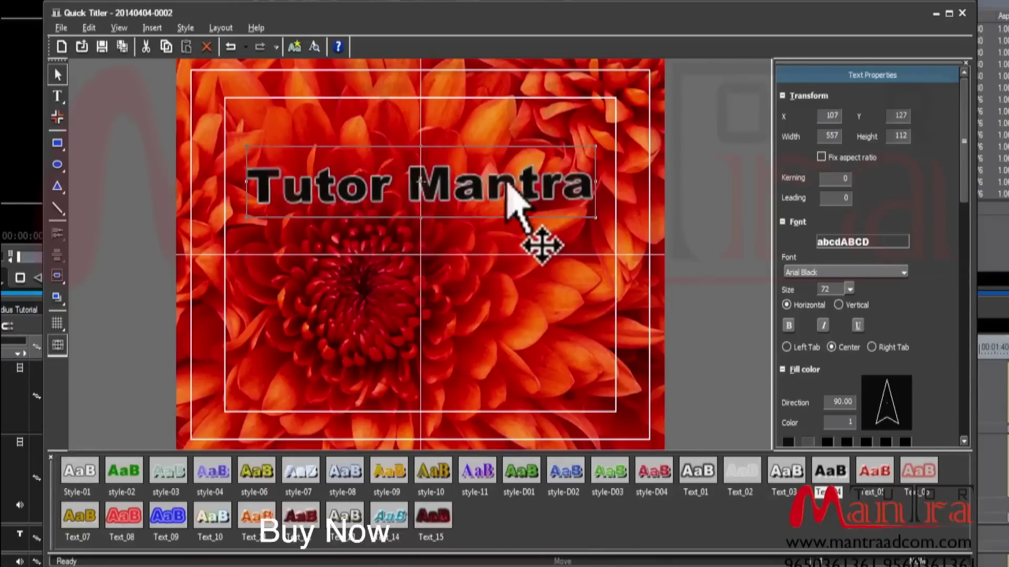
pyautogui.moveTo(433, 183); pyautogui.dragTo(444, 266)
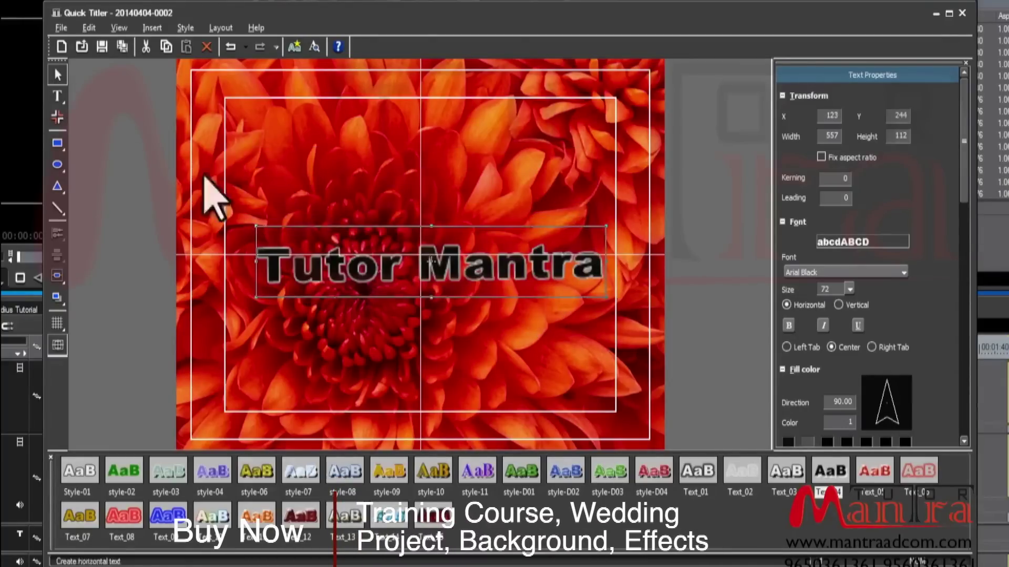
pyautogui.moveTo(377, 273); pyautogui.dragTo(441, 180)
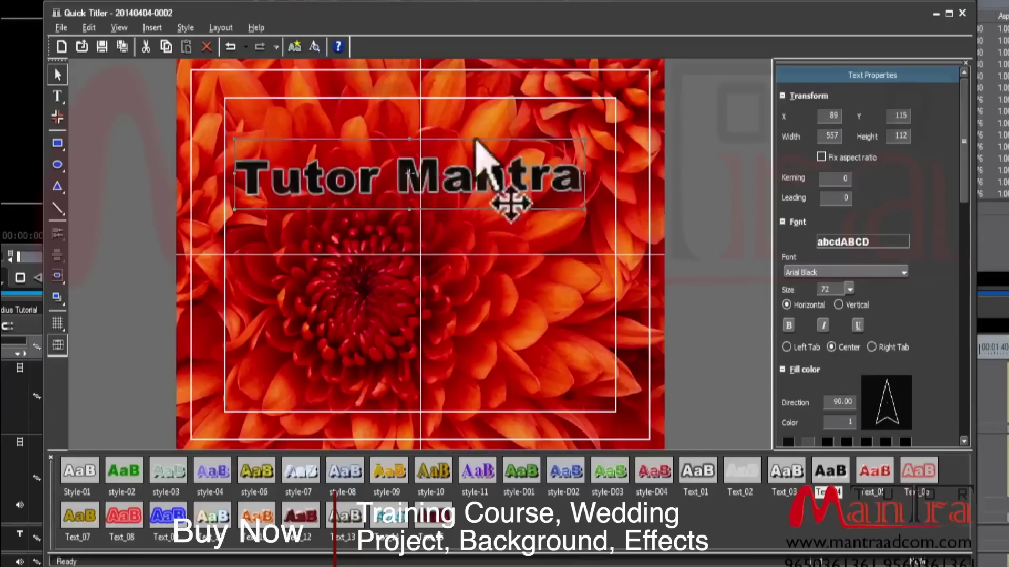
# - Insert the word "Edit" between "Tutor" and "Mantra" in the title text
pyautogui.doubleClick(394, 176)
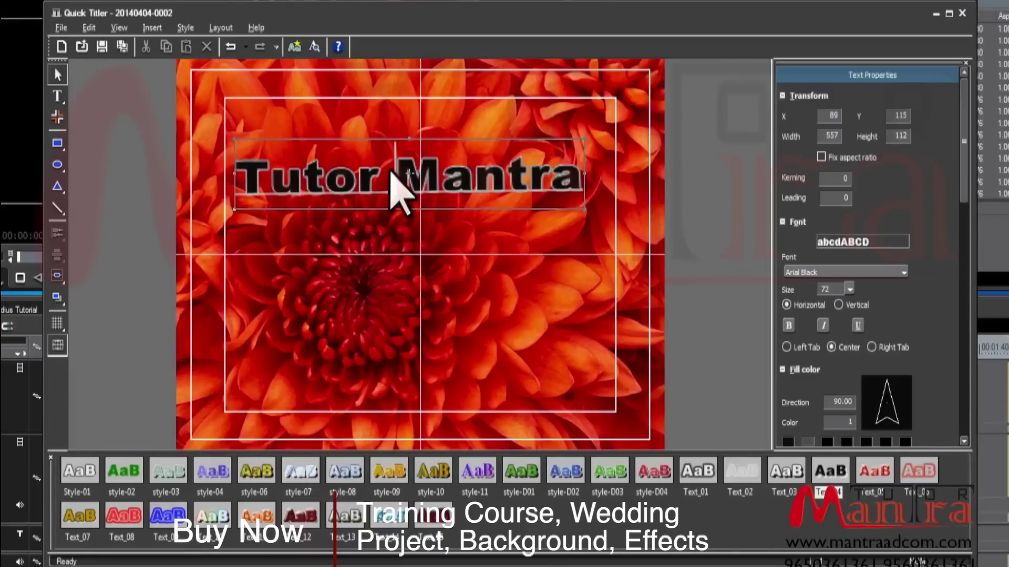
pyautogui.write('Ed')
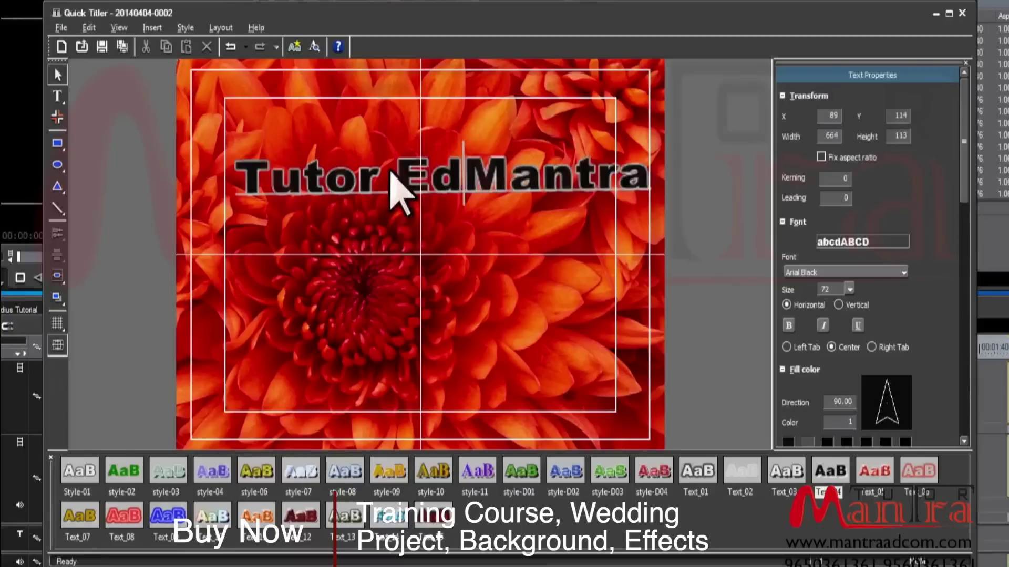
pyautogui.write('io')
pyautogui.press('BackSpace')
pyautogui.write('t')
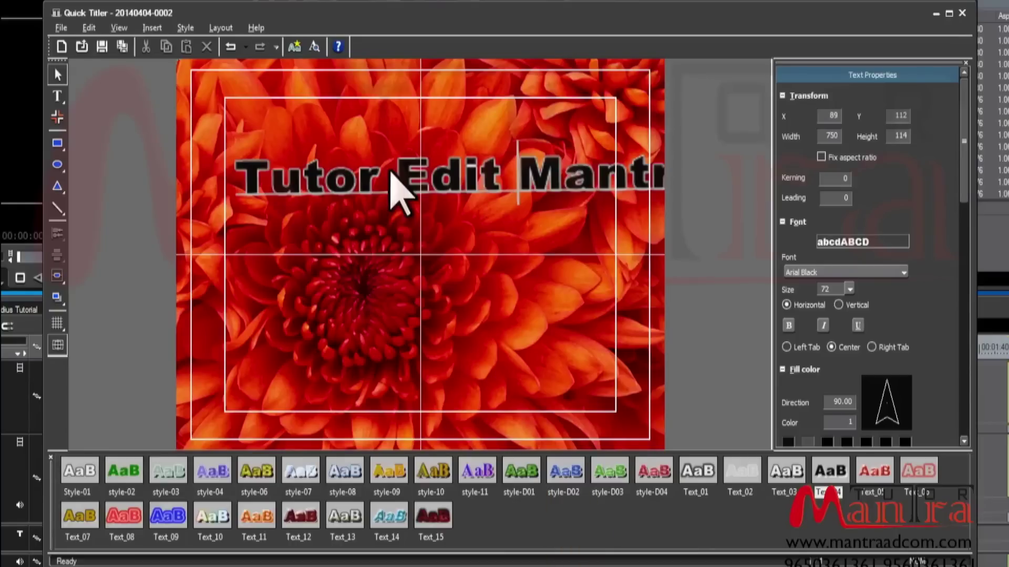
# - Delete the inserted word "Edit" so the title reads "Tutor Mantra", and reselect the text object
pyautogui.press('BackSpace')
pyautogui.press('BackSpace')
pyautogui.press('BackSpace')
pyautogui.press('BackSpace')
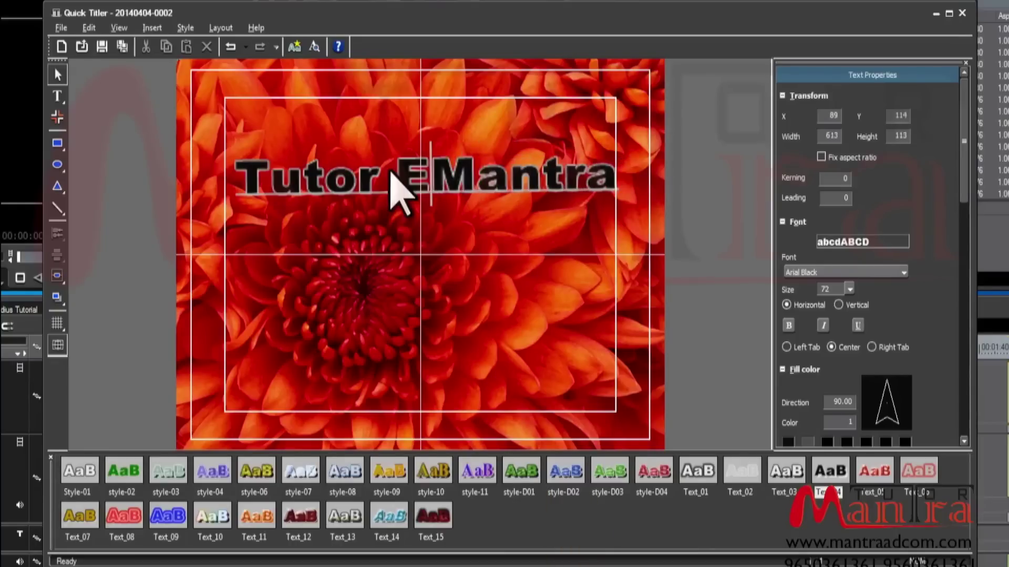
pyautogui.moveTo(435, 185); pyautogui.dragTo(410, 177)
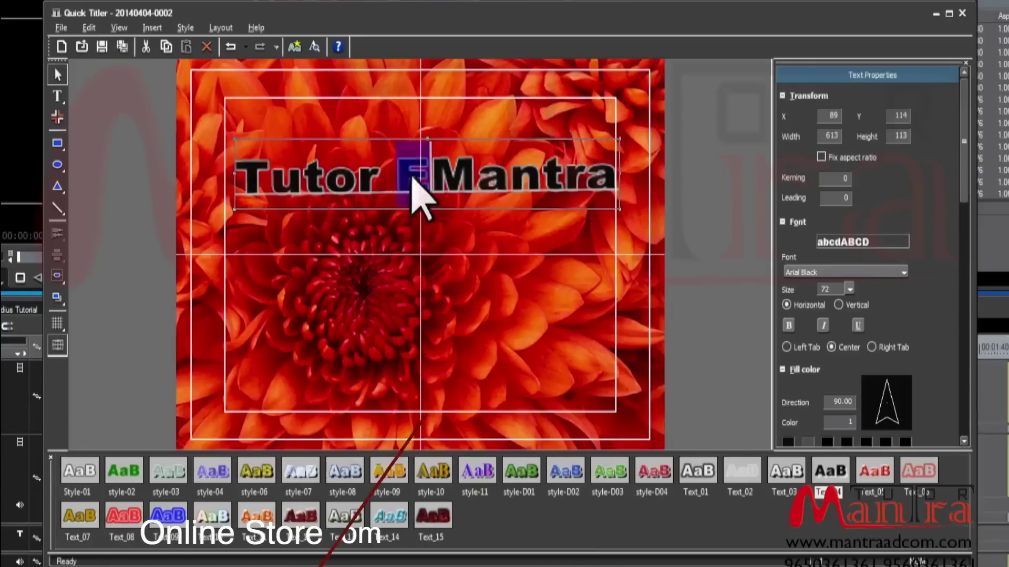
pyautogui.press('Delete')
pyautogui.click(498, 179)
pyautogui.click(480, 213)
pyautogui.click(444, 175)
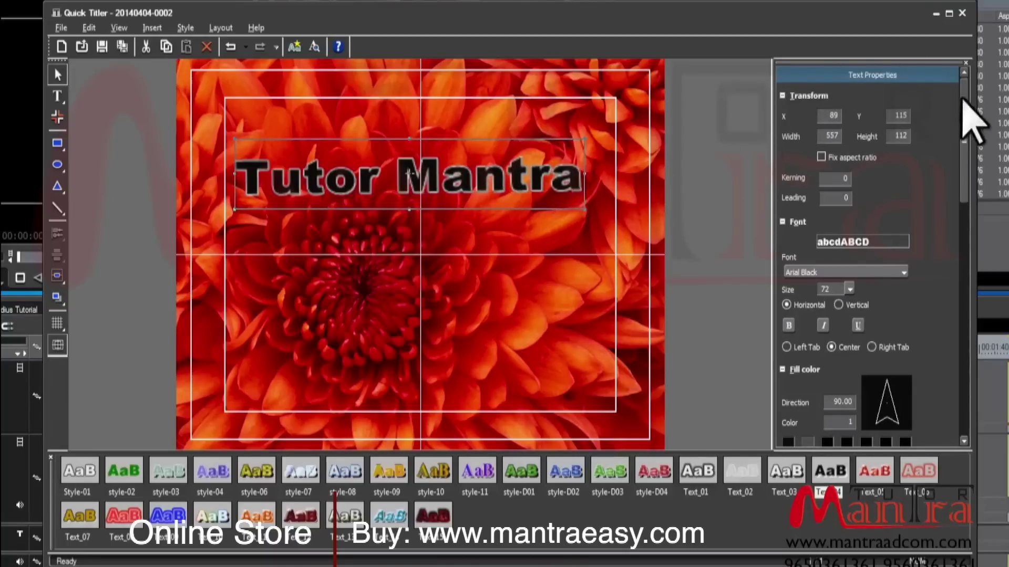
# - Set the title text's X position to 95
pyautogui.moveTo(964, 128)
pyautogui.mouseDown()
pyautogui.moveTo(955, 265)
pyautogui.moveTo(956, 121)
pyautogui.mouseUp()
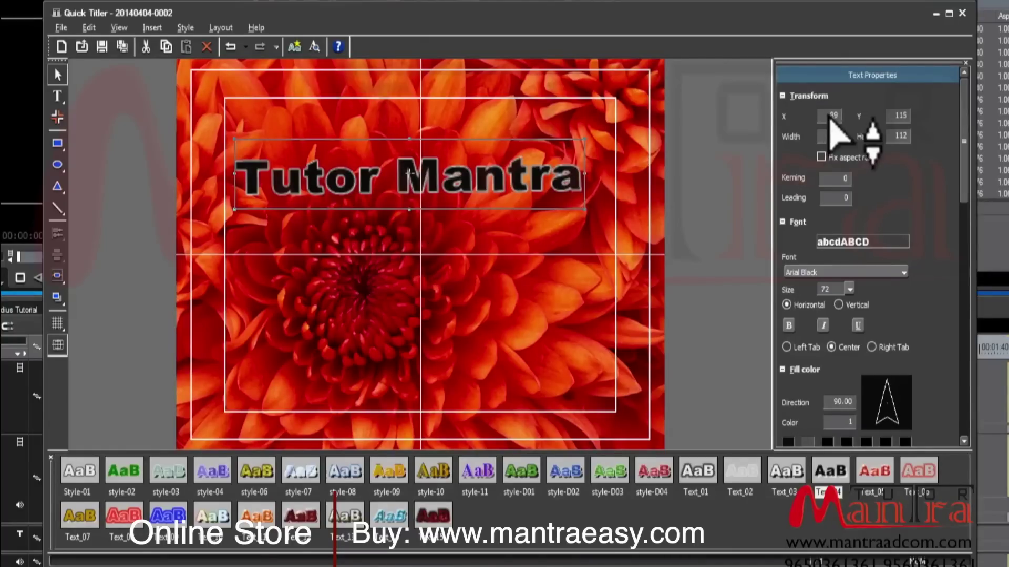
pyautogui.click(829, 115)
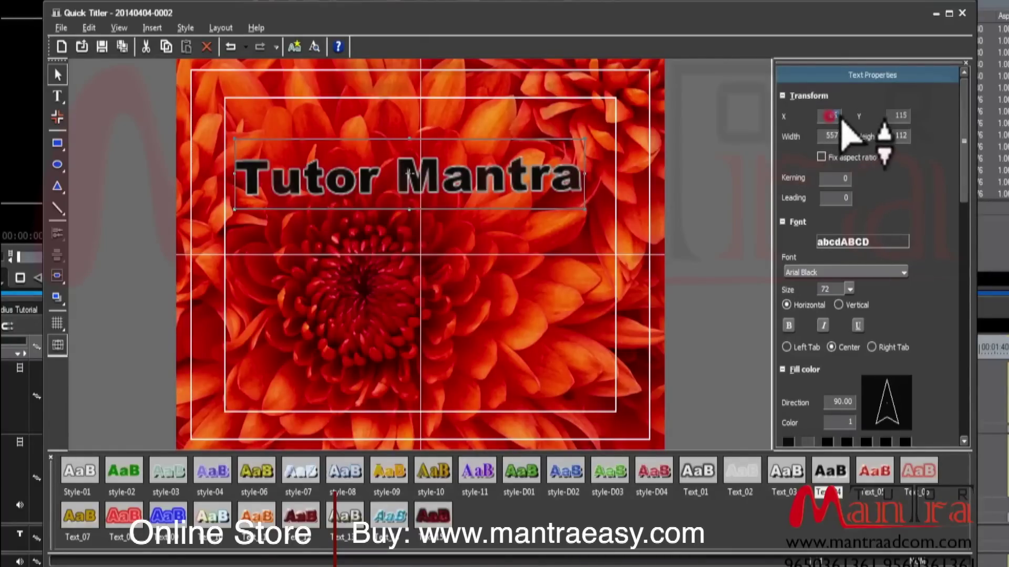
pyautogui.scroll(5, 834, 115)
pyautogui.scroll(-13, 834, 115)
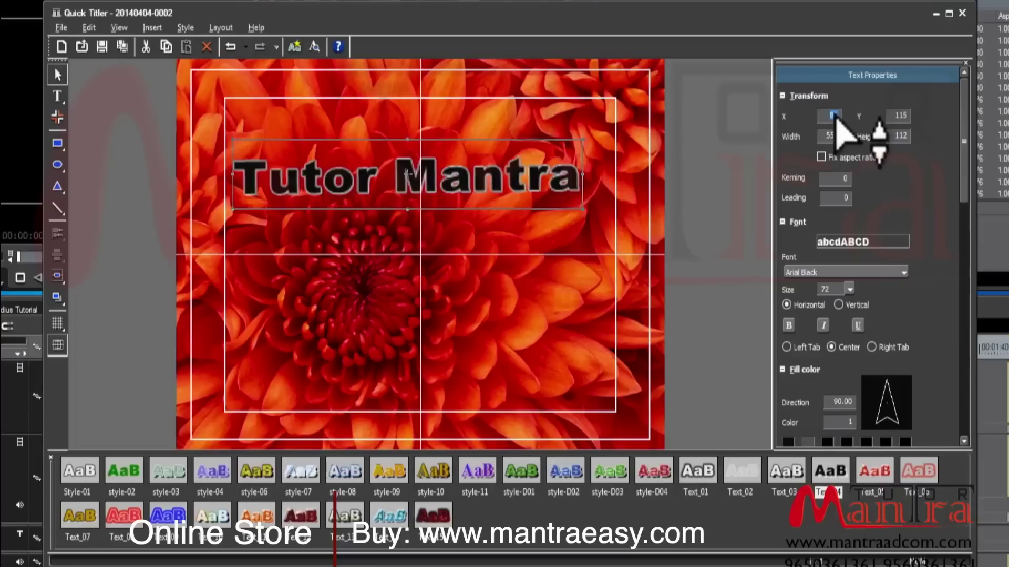
pyautogui.scroll(5, 833, 114)
pyautogui.scroll(2, 836, 117)
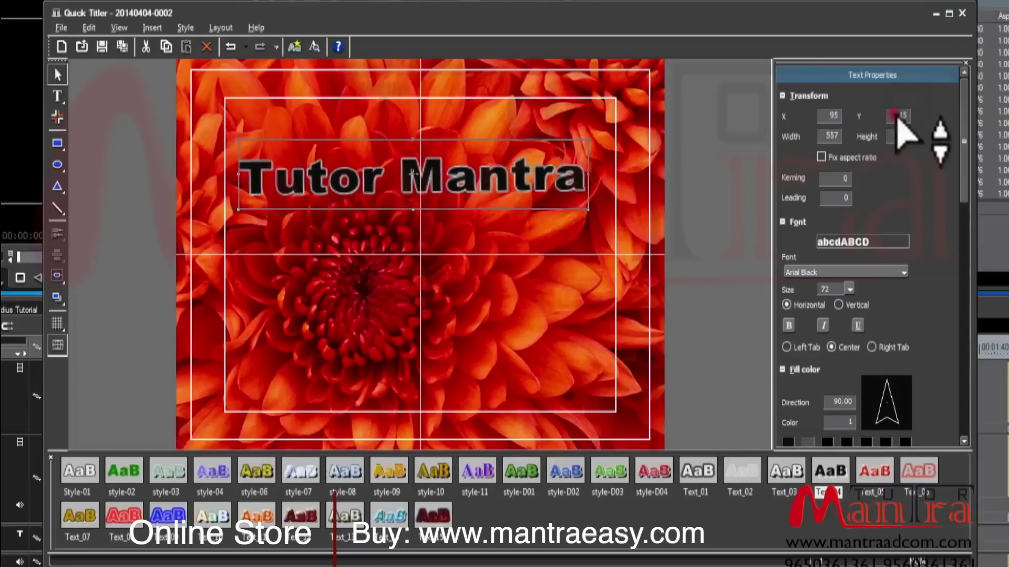
# - Set the title text's width to 554
pyautogui.click(897, 116)
pyautogui.click(830, 136)
pyautogui.scroll(5, 830, 136)
pyautogui.scroll(-6, 831, 136)
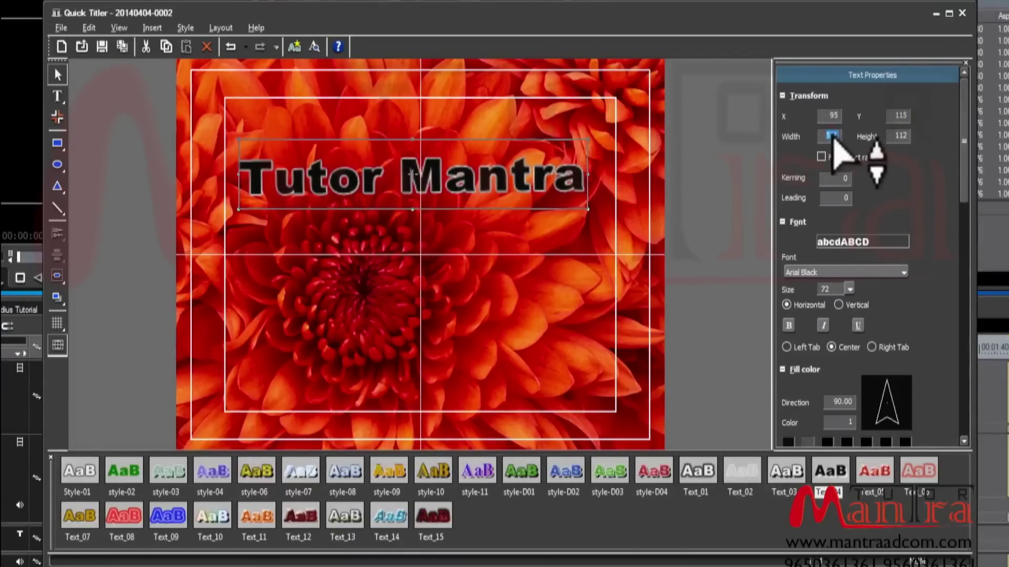
pyautogui.click(899, 136)
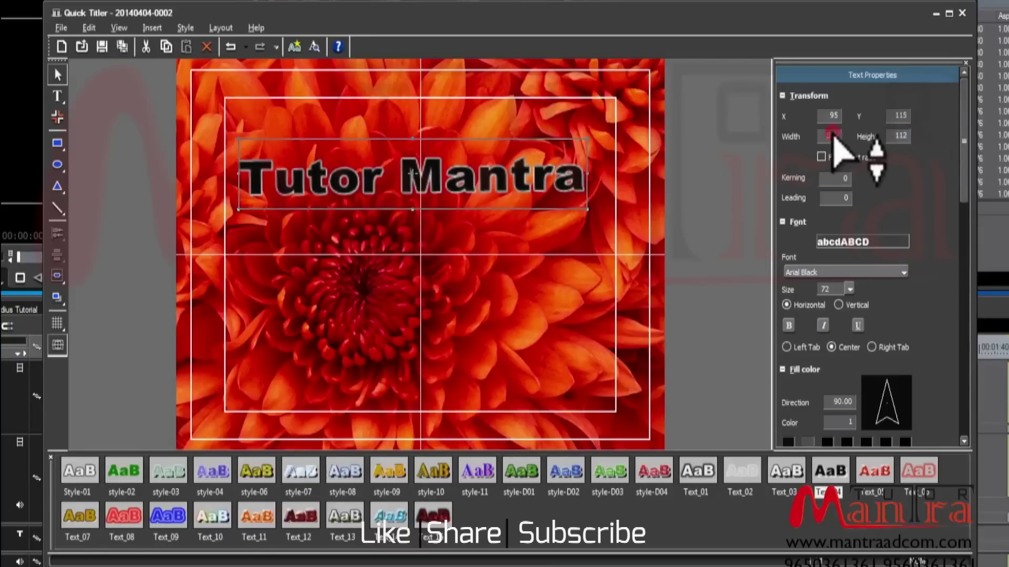
pyautogui.scroll(-3, 831, 134)
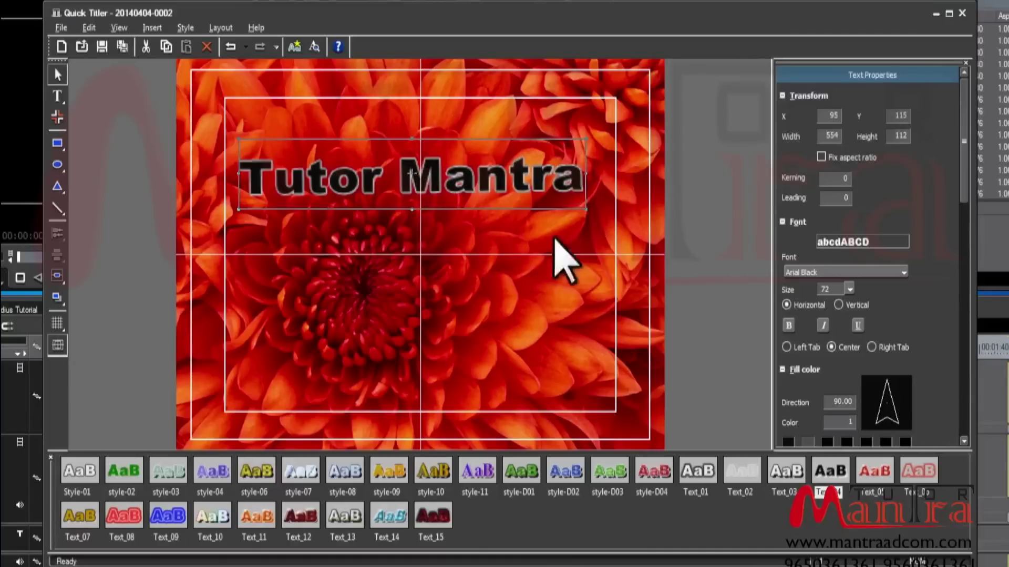
# - Turn on Fix aspect ratio for the title text and scale it to a width of 565
pyautogui.click(821, 157)
pyautogui.click(833, 136)
pyautogui.scroll(6, 833, 135)
pyautogui.scroll(5, 832, 136)
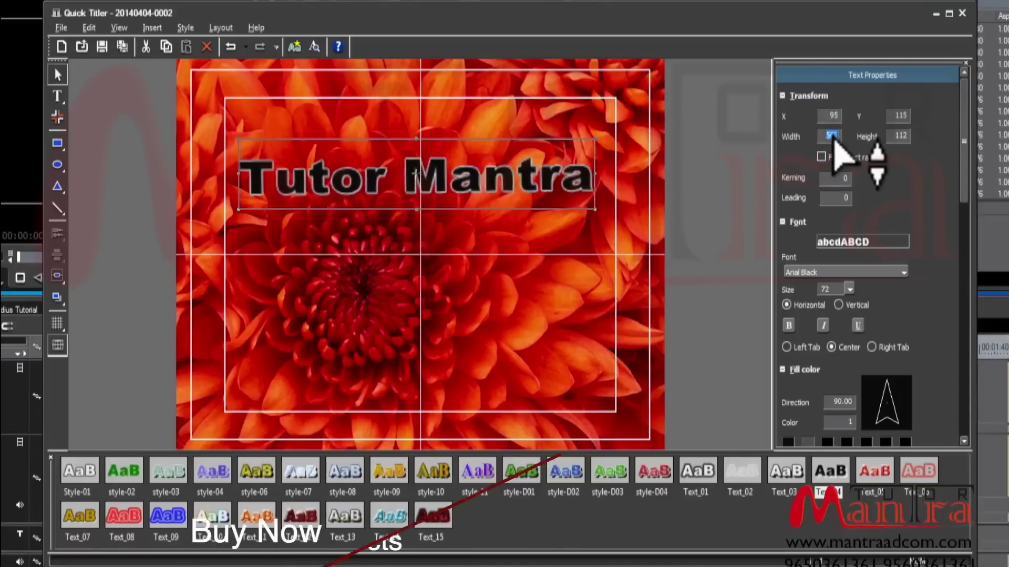
pyautogui.scroll(-2, 833, 137)
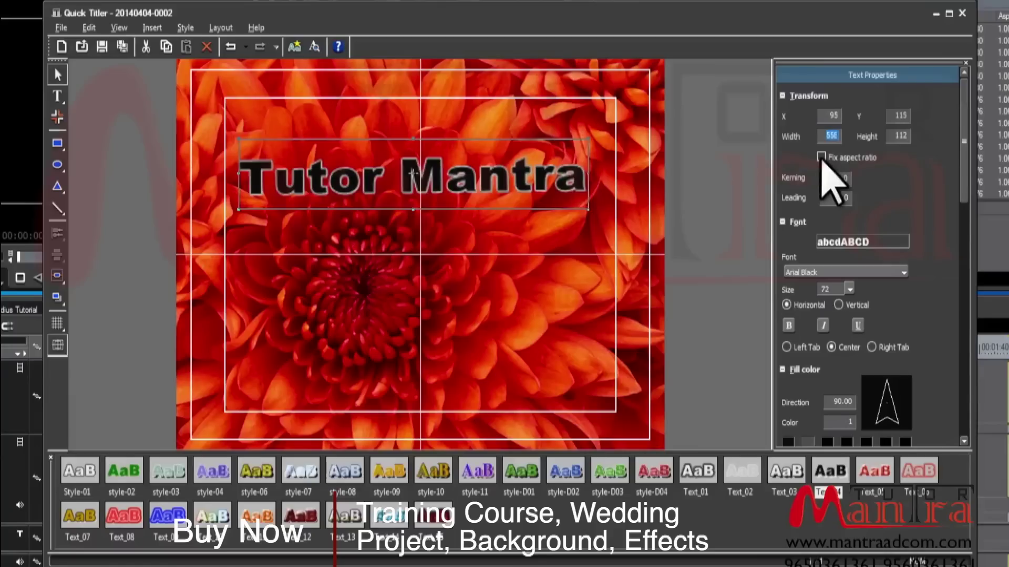
pyautogui.scroll(8, 832, 138)
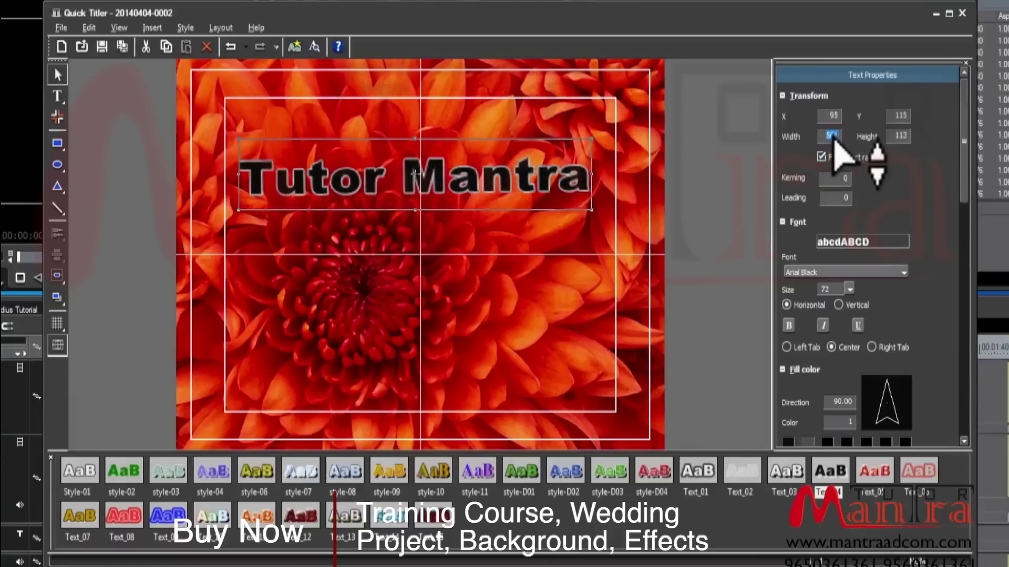
pyautogui.scroll(3, 833, 137)
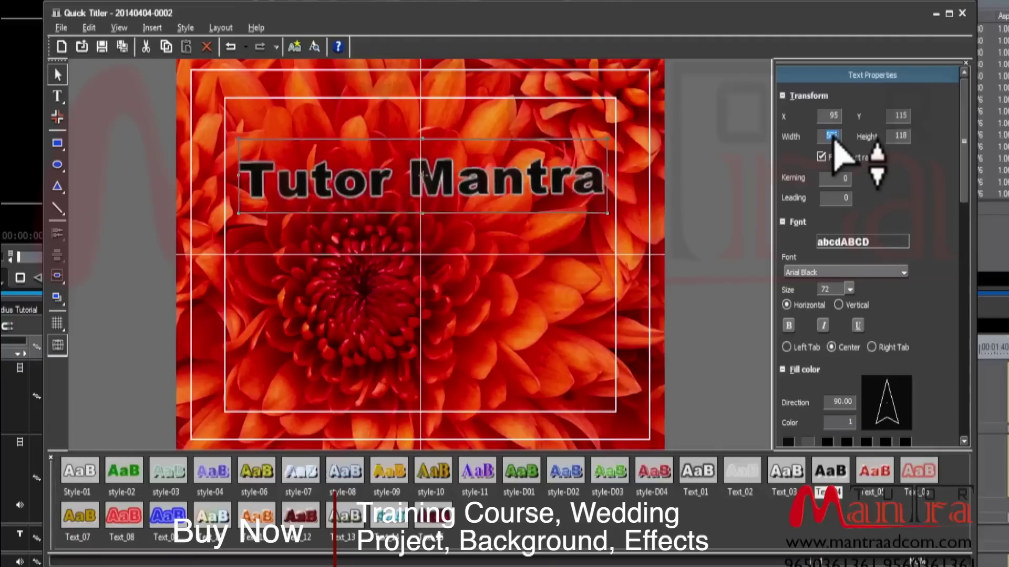
pyautogui.scroll(-2, 832, 137)
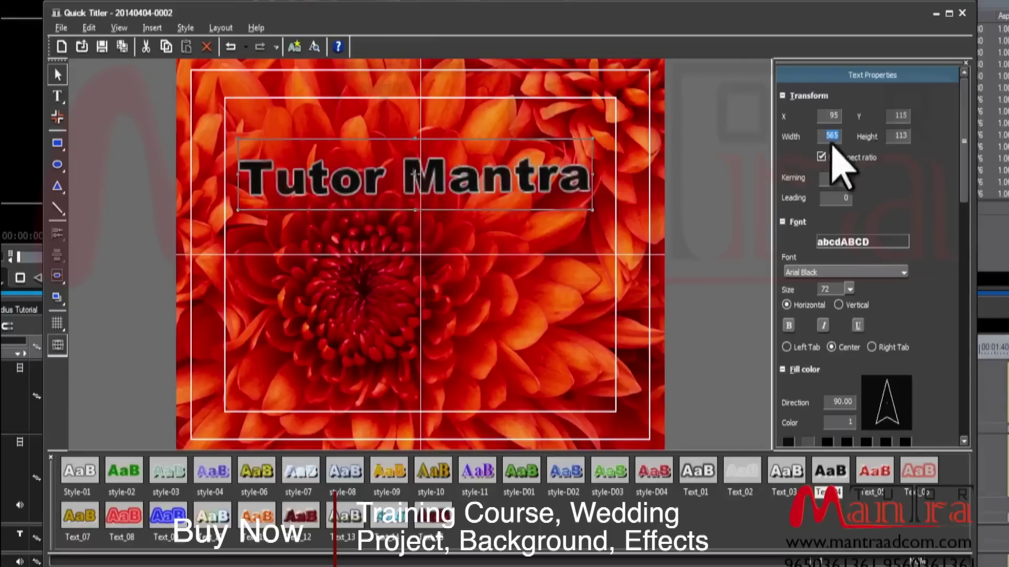
# - Widen the title text's letter spacing by setting its kerning to 7
pyautogui.click(841, 179)
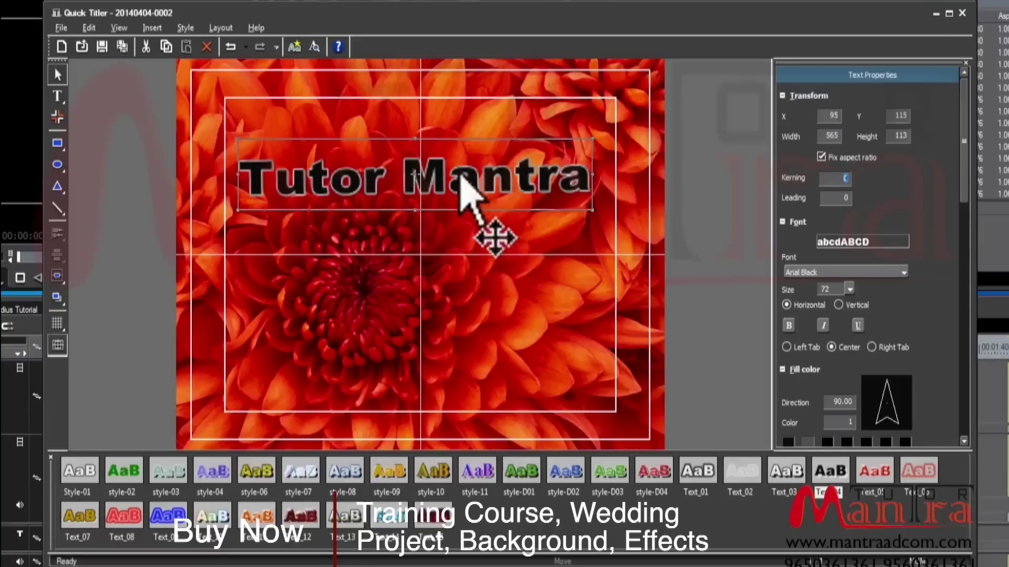
pyautogui.scroll(3, 848, 177)
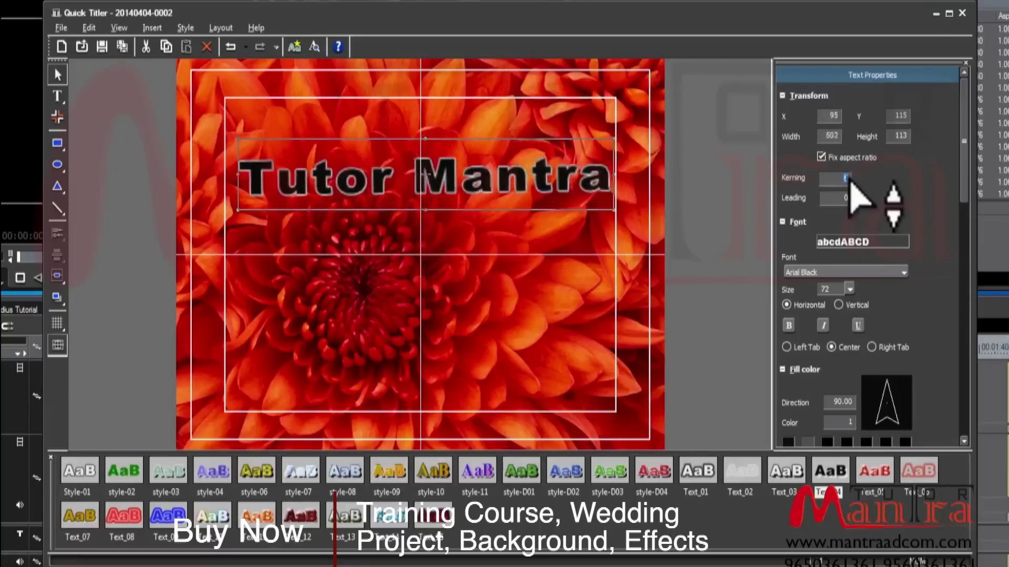
pyautogui.scroll(15, 847, 179)
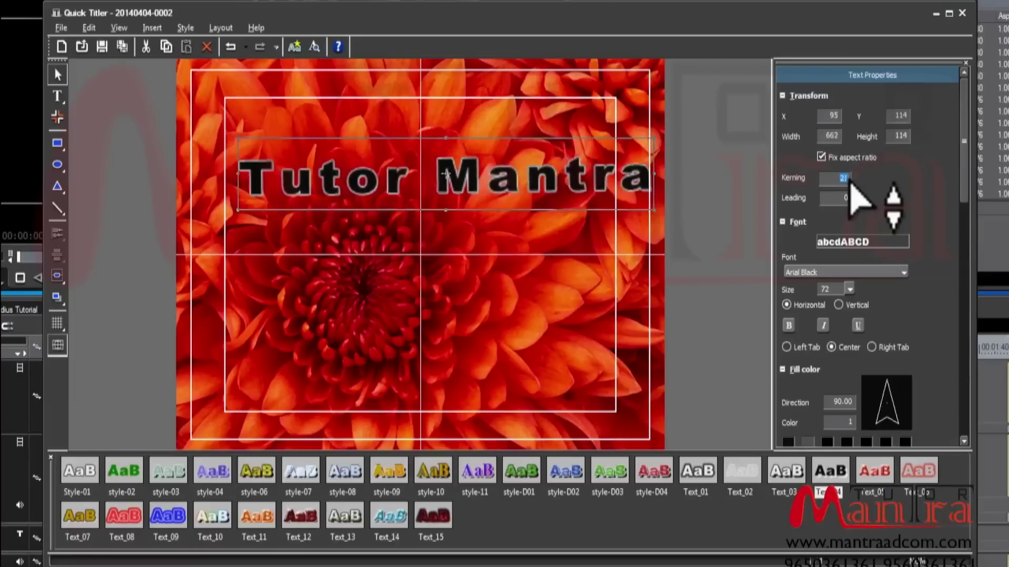
pyautogui.scroll(-6, 851, 182)
pyautogui.scroll(-5, 851, 181)
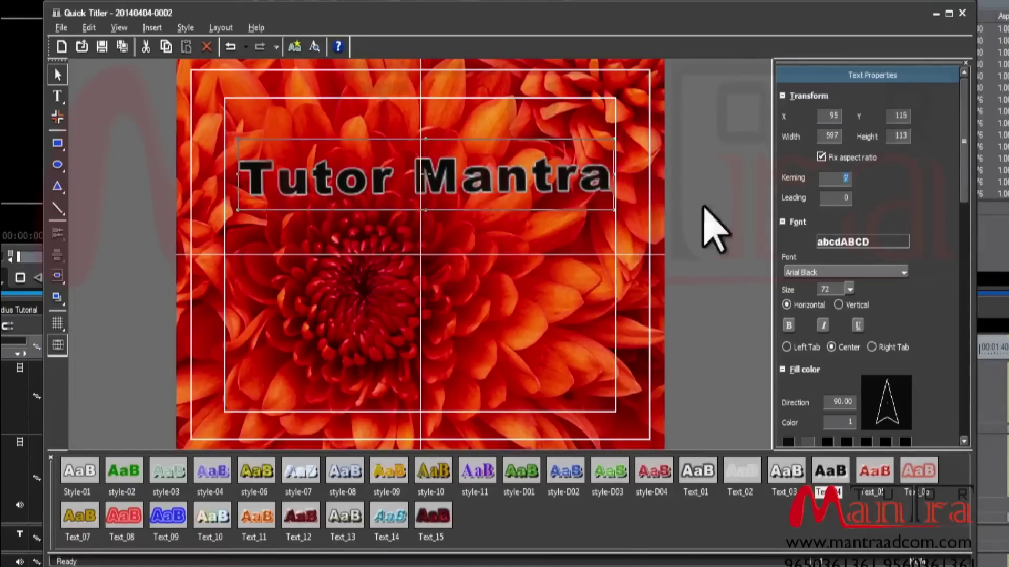
# - Add the lines "Edius tutorial" and "In Hindi" below "Tutor Mantra" in the title text
pyautogui.click(599, 181)
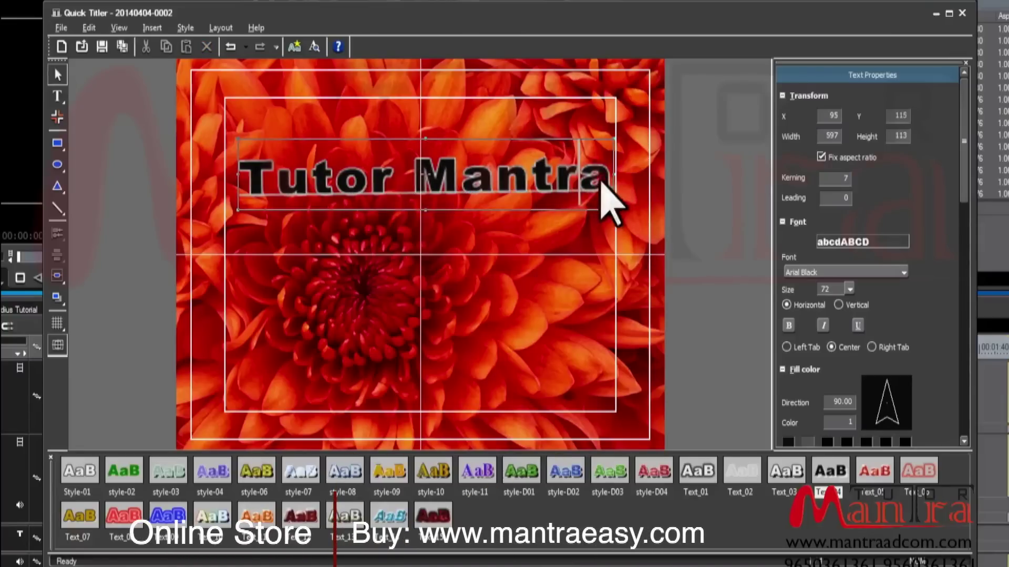
pyautogui.click(696, 210)
pyautogui.click(569, 181)
pyautogui.click(569, 181)
pyautogui.click(604, 172)
pyautogui.press('Return')
pyautogui.write('Edius')
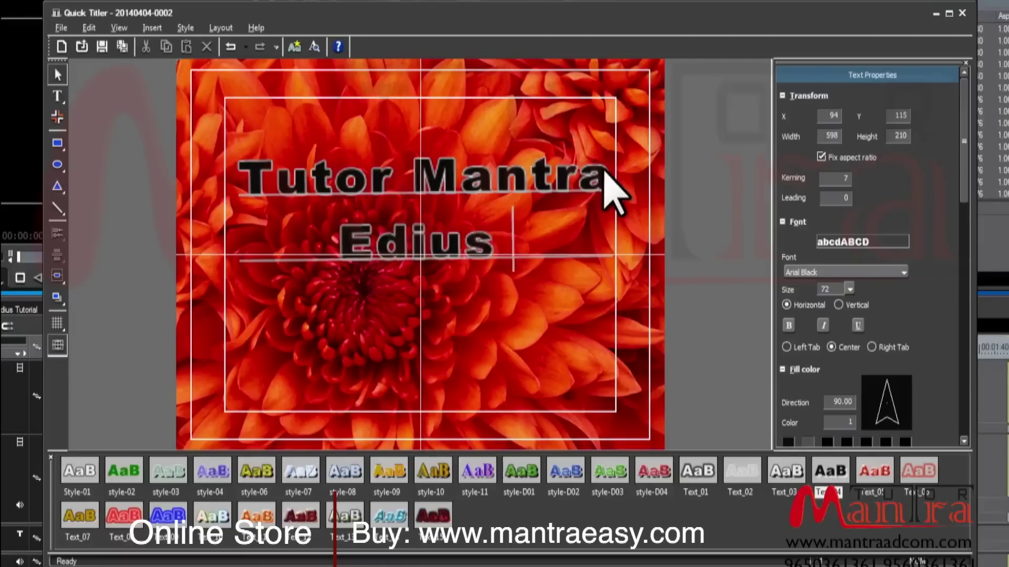
pyautogui.write(' tutorial')
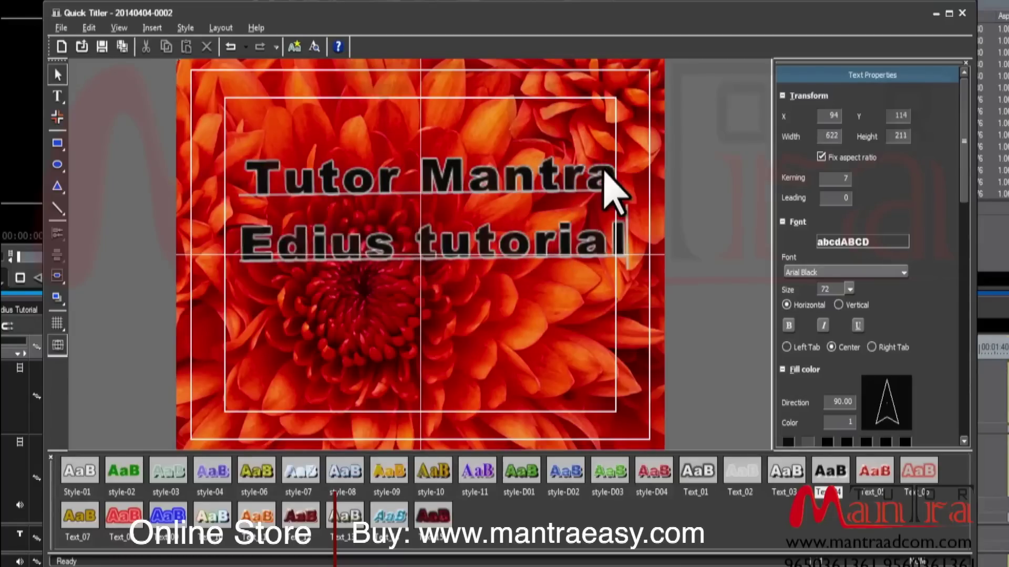
pyautogui.press('Return')
pyautogui.write('In ')
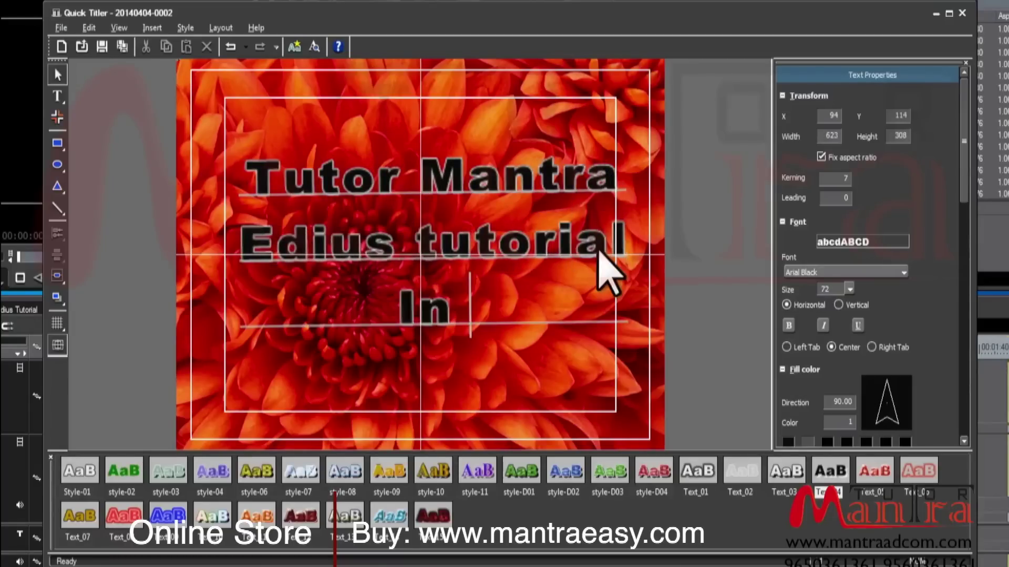
pyautogui.write('Hindi')
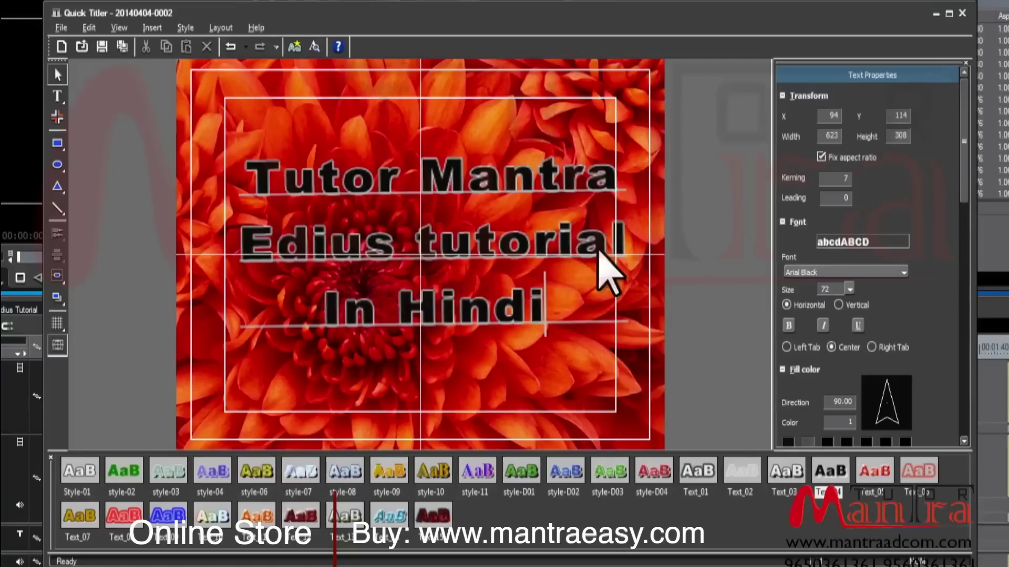
# - Select the three-line text object and lower its leading to a negative value to tighten the line spacing
pyautogui.moveTo(548, 303); pyautogui.dragTo(239, 176)
pyautogui.click(392, 160)
pyautogui.click(849, 198)
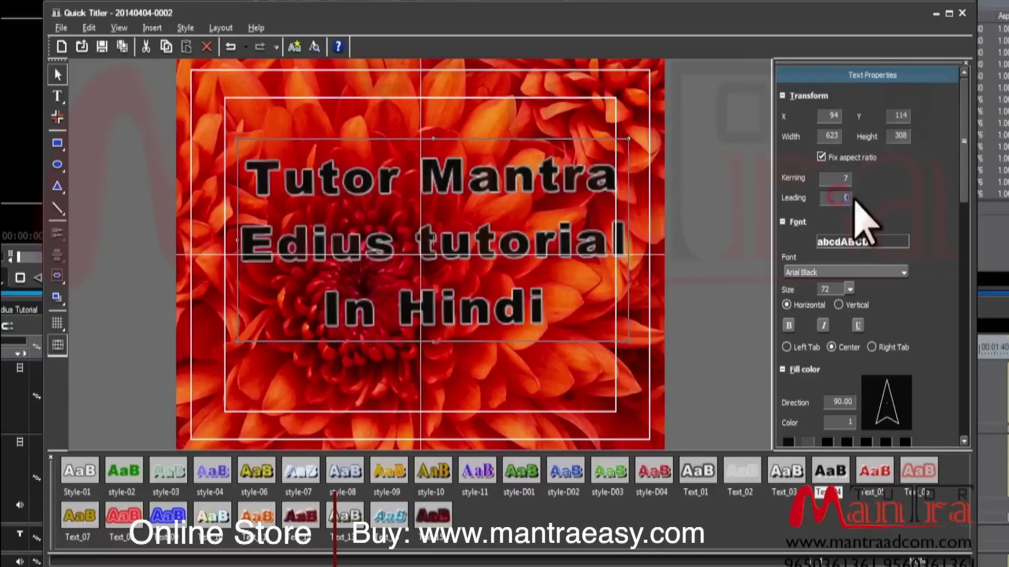
pyautogui.scroll(5, 842, 198)
pyautogui.scroll(-5, 842, 198)
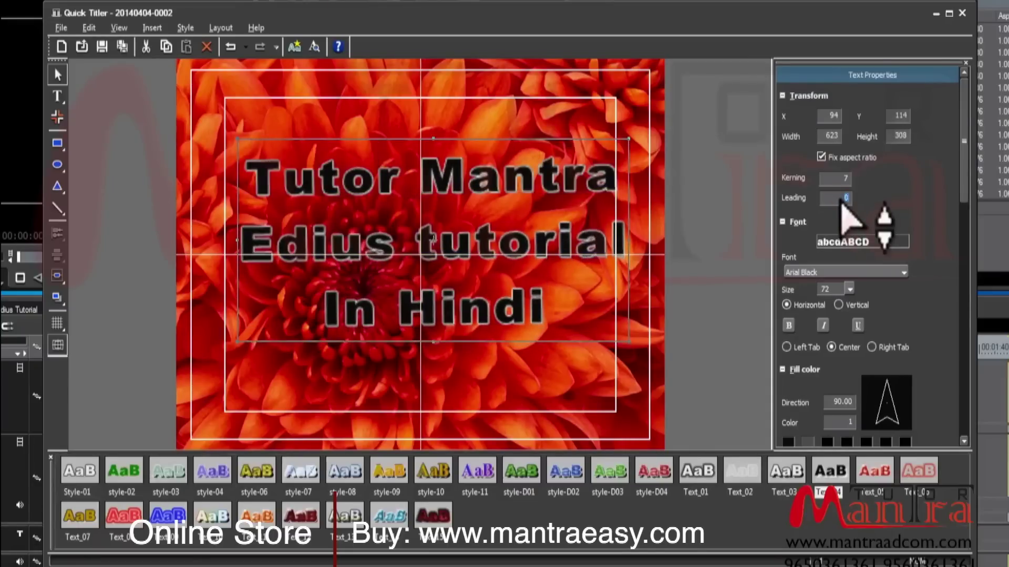
pyautogui.scroll(-14, 842, 199)
pyautogui.scroll(-15, 842, 199)
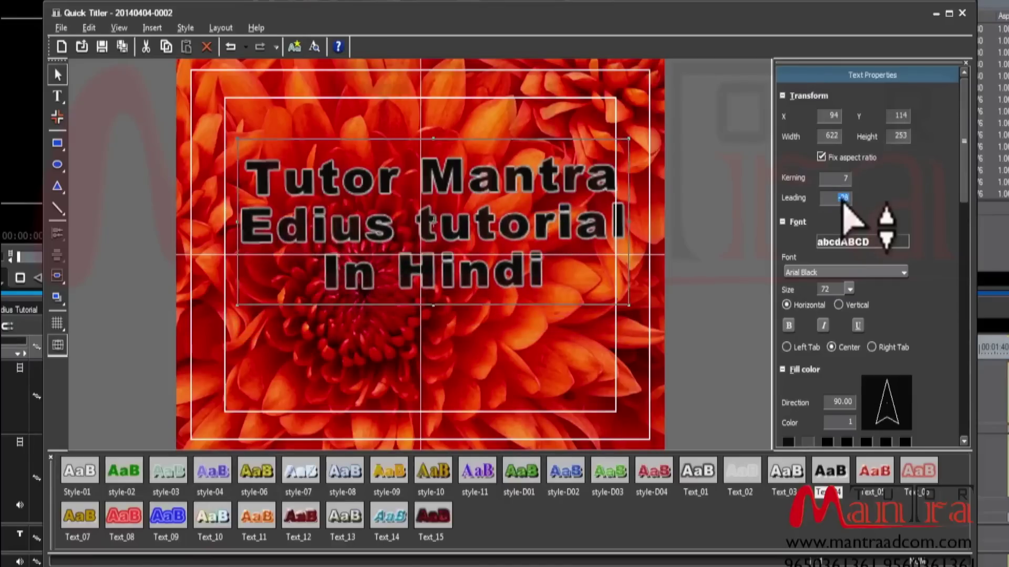
pyautogui.scroll(-2, 842, 199)
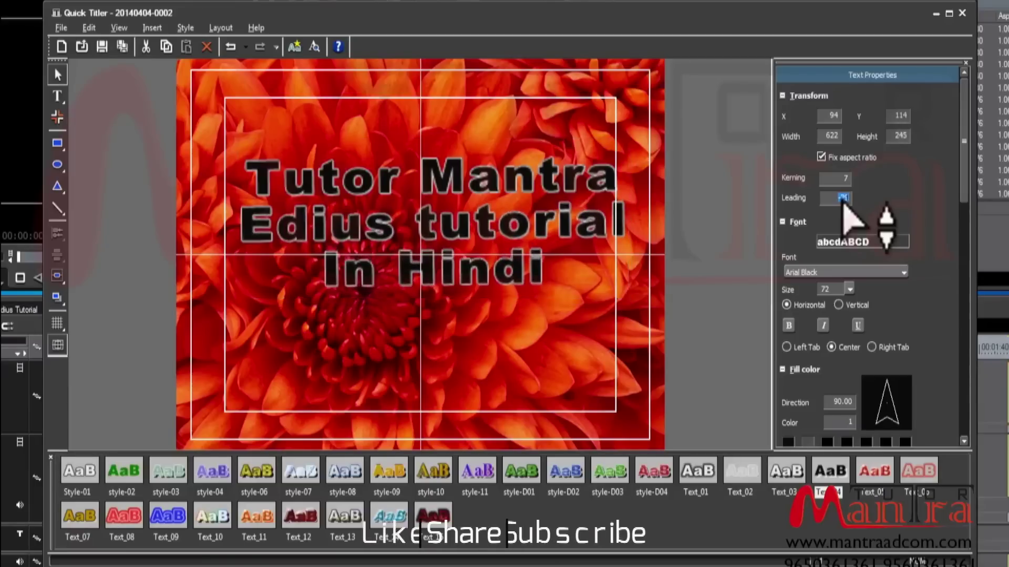
pyautogui.scroll(2, 842, 201)
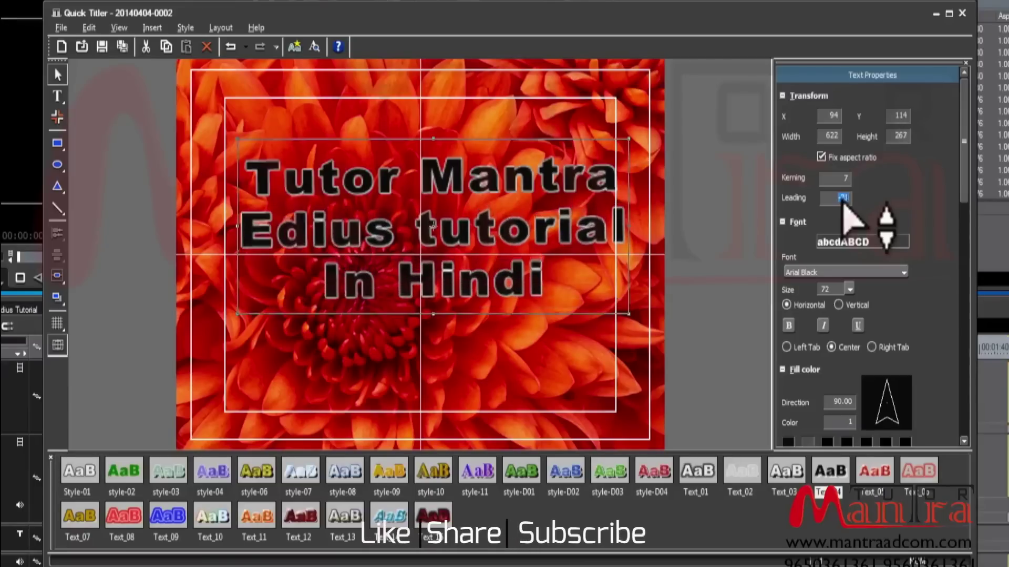
# - Collapse the Transform properties and try the Batang and Bodoni Bd BT fonts on the title text
pyautogui.click(782, 96)
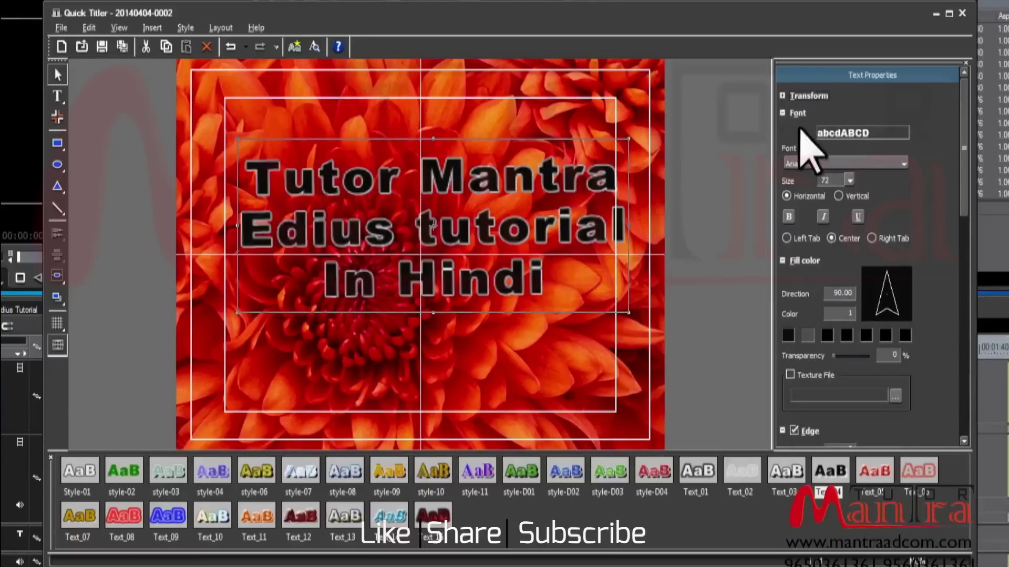
pyautogui.click(847, 163)
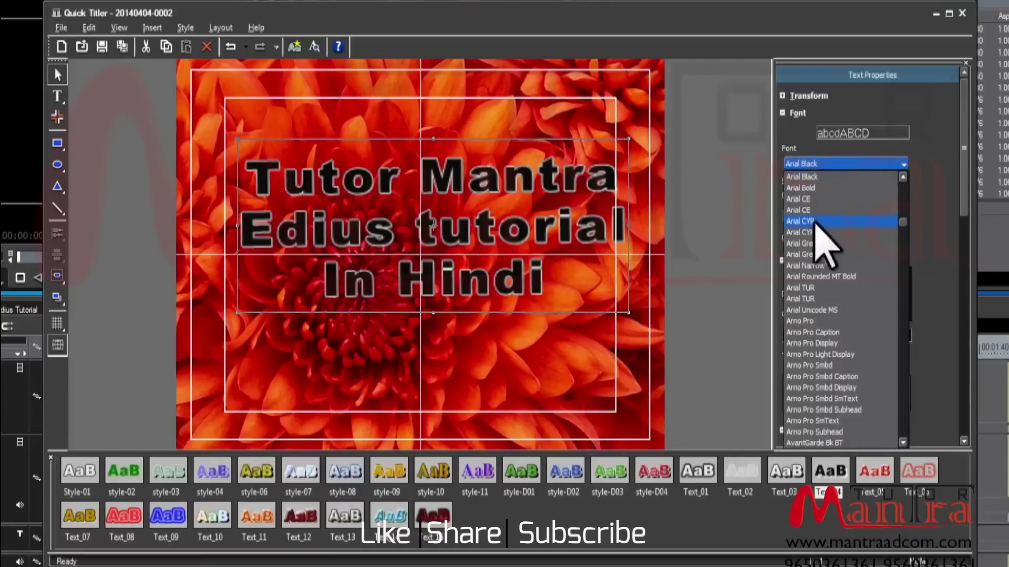
pyautogui.scroll(-5, 828, 302)
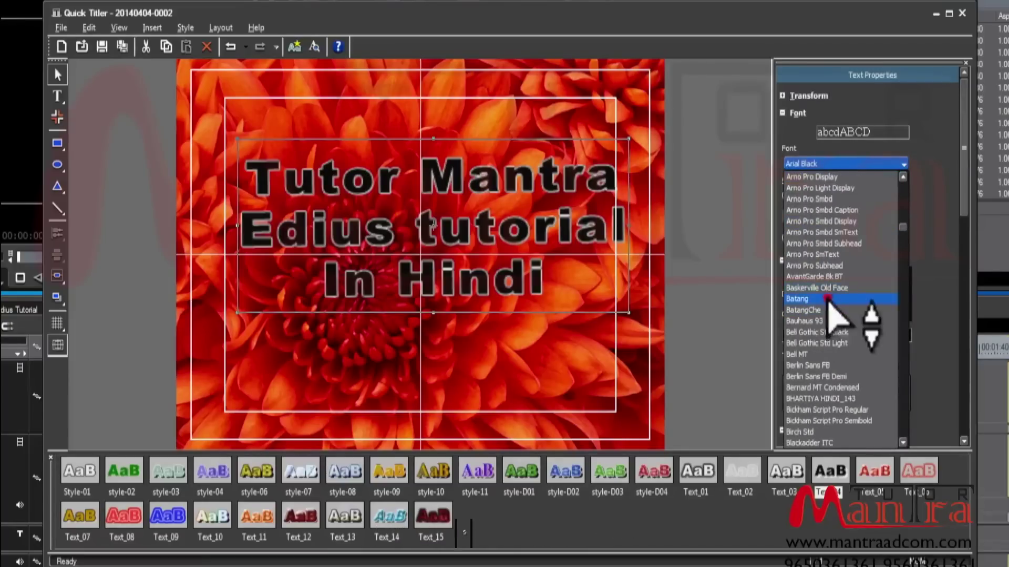
pyautogui.click(827, 300)
pyautogui.click(831, 164)
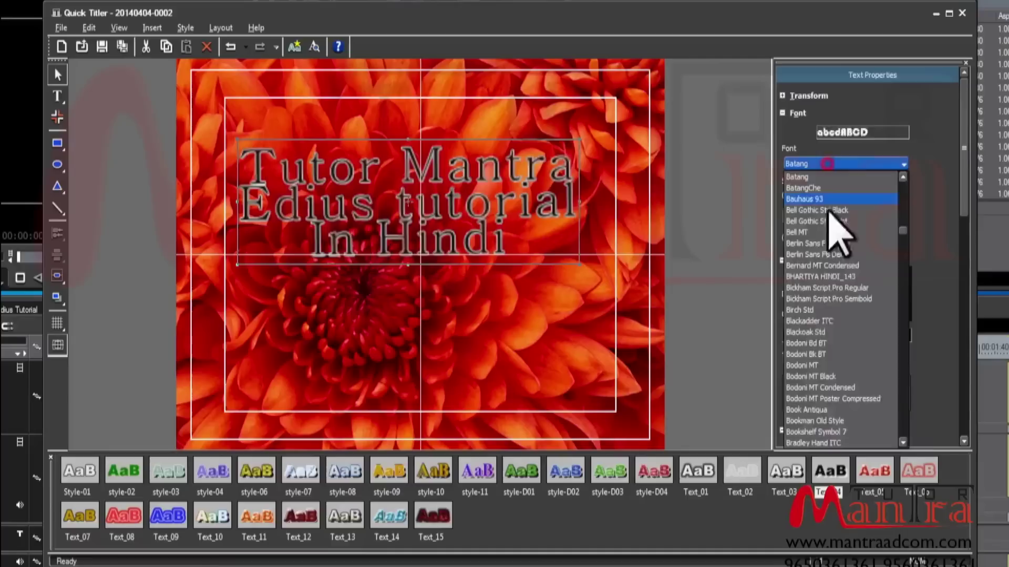
pyautogui.click(830, 344)
# - Try a CCDV Hindi layout font, CordiaUPC and FangSong on the title text
pyautogui.click(834, 163)
pyautogui.scroll(-3, 846, 286)
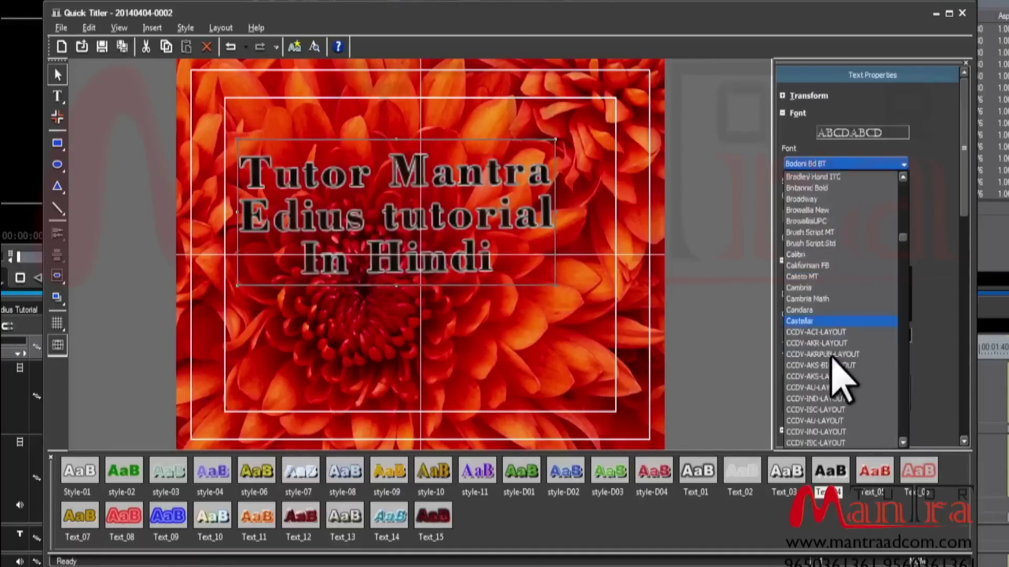
pyautogui.click(838, 328)
pyautogui.click(816, 163)
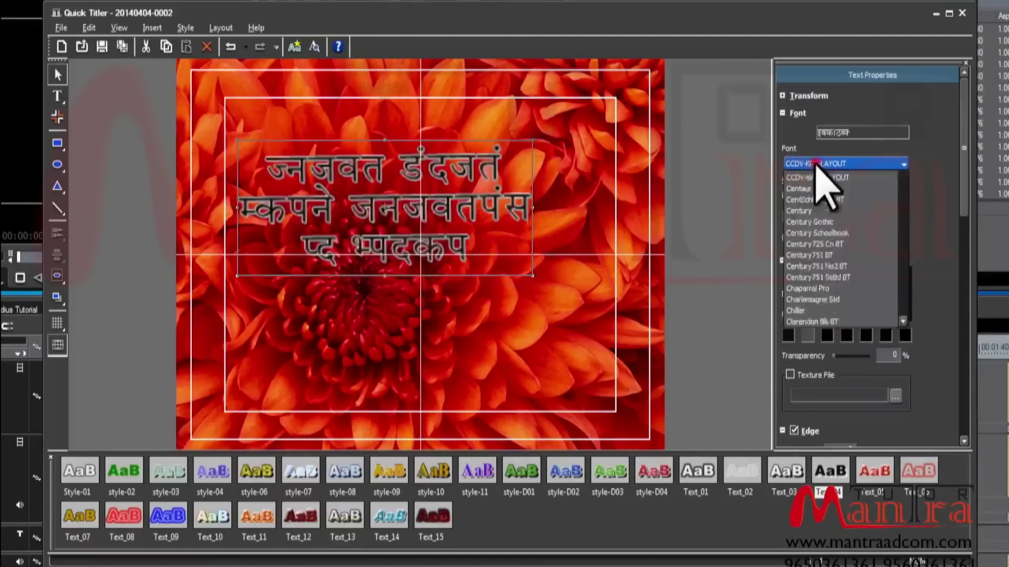
pyautogui.scroll(-5, 833, 383)
pyautogui.click(833, 349)
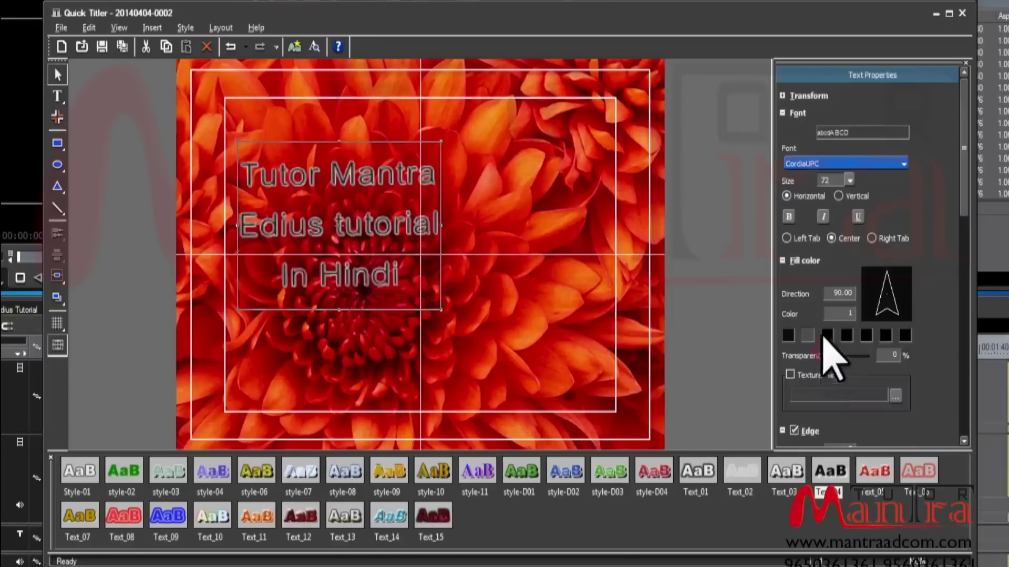
pyautogui.click(821, 164)
pyautogui.scroll(-6, 833, 315)
pyautogui.click(835, 356)
# - Set the title text's font to Arial and reselect the text object
pyautogui.click(851, 164)
pyautogui.moveTo(903, 275); pyautogui.dragTo(923, 191)
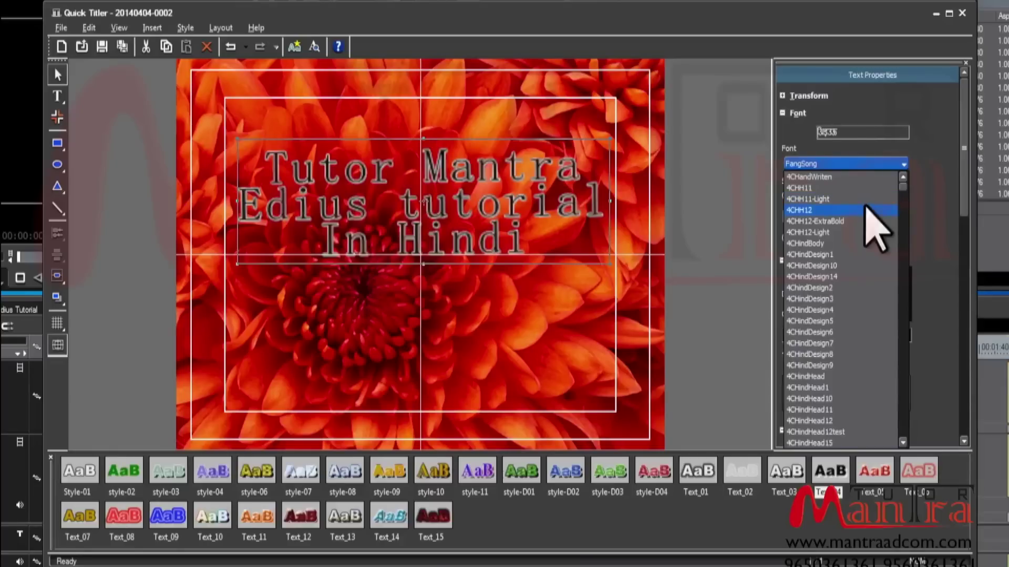
pyautogui.scroll(-10, 869, 226)
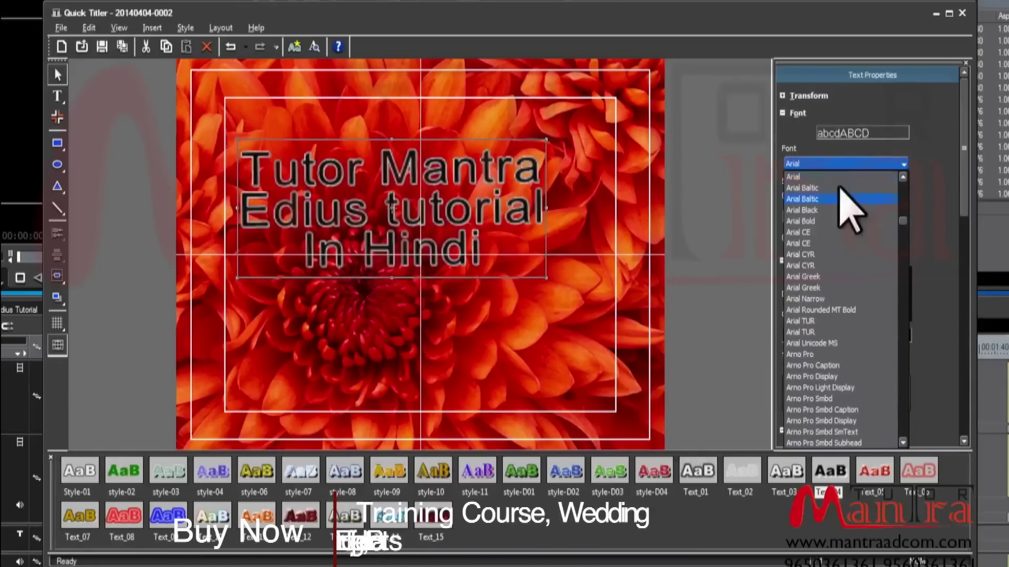
pyautogui.click(496, 255)
pyautogui.click(496, 255)
pyautogui.click(596, 224)
pyautogui.click(534, 183)
# - Try font sizes of 80 and 25 on the title text
pyautogui.click(850, 181)
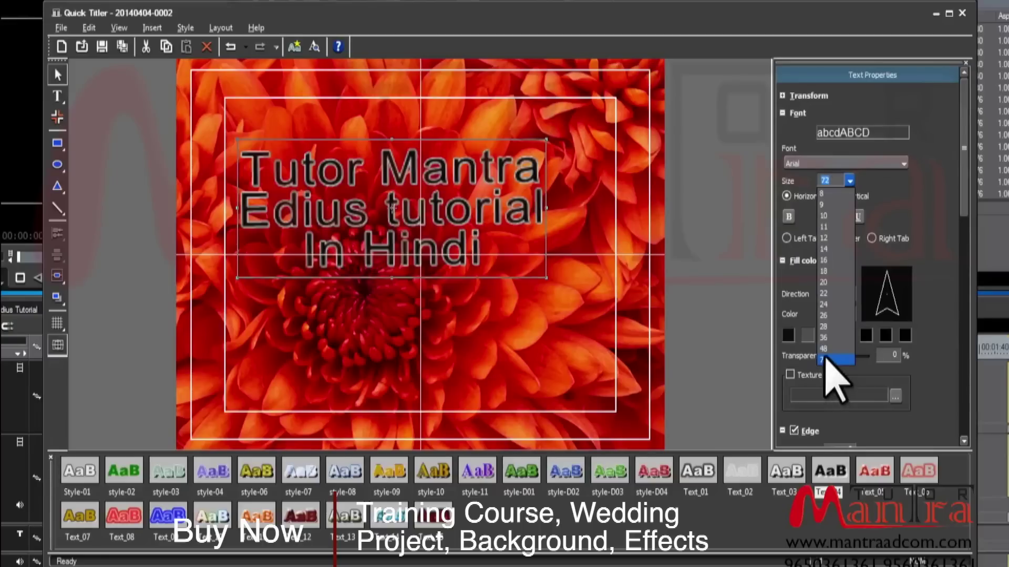
pyautogui.click(834, 181)
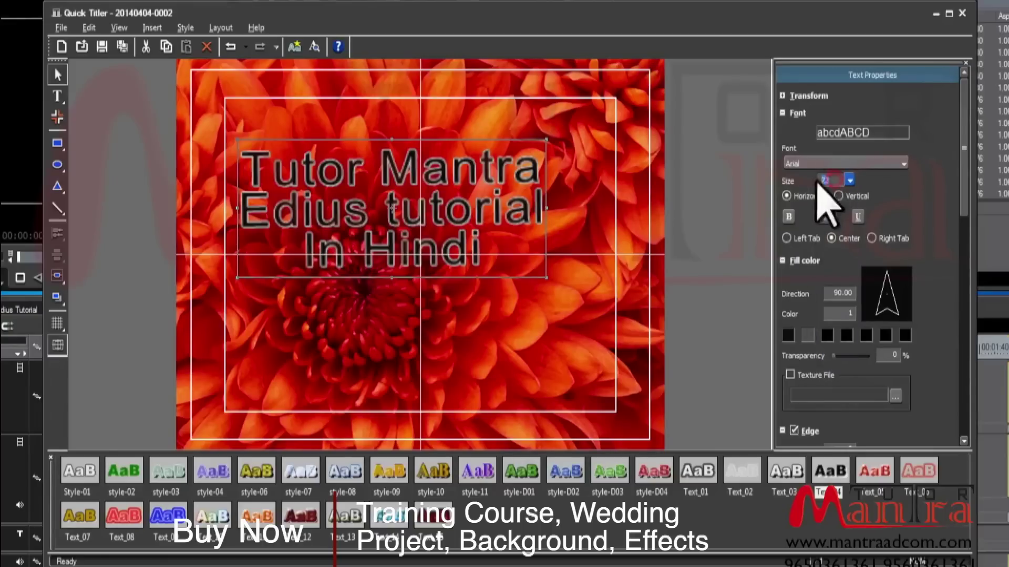
pyautogui.write('8')
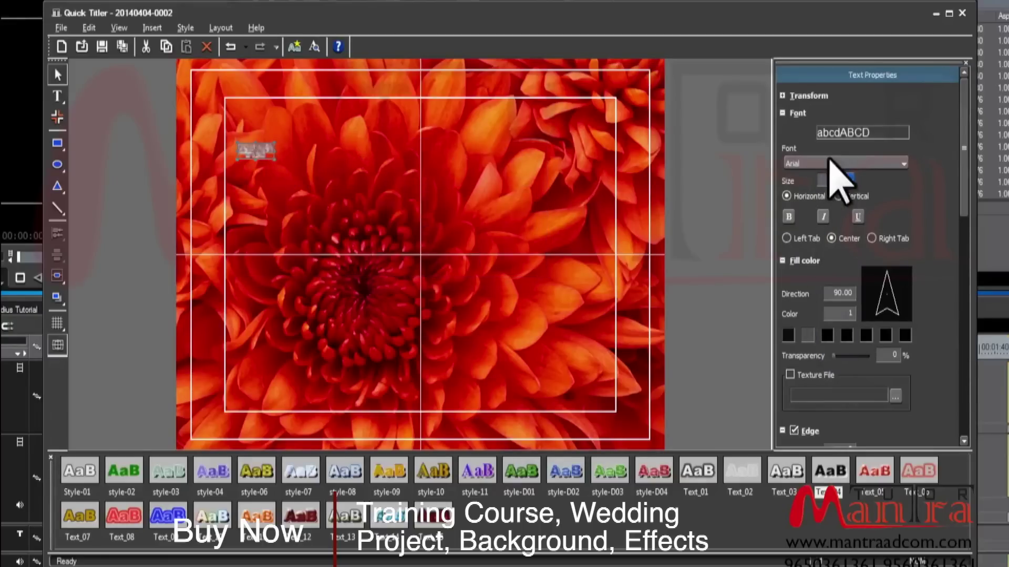
pyautogui.write('0')
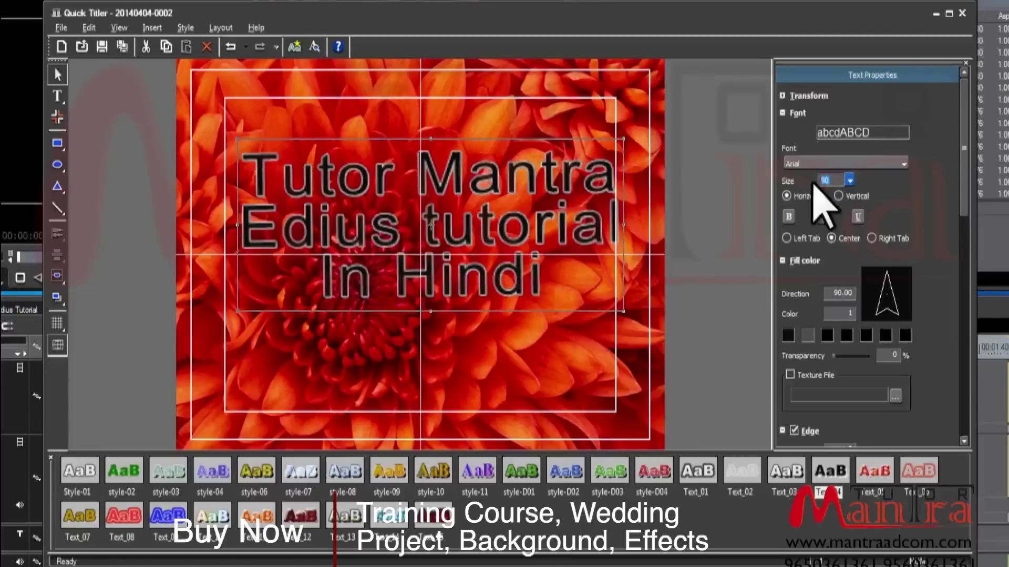
pyautogui.write('25')
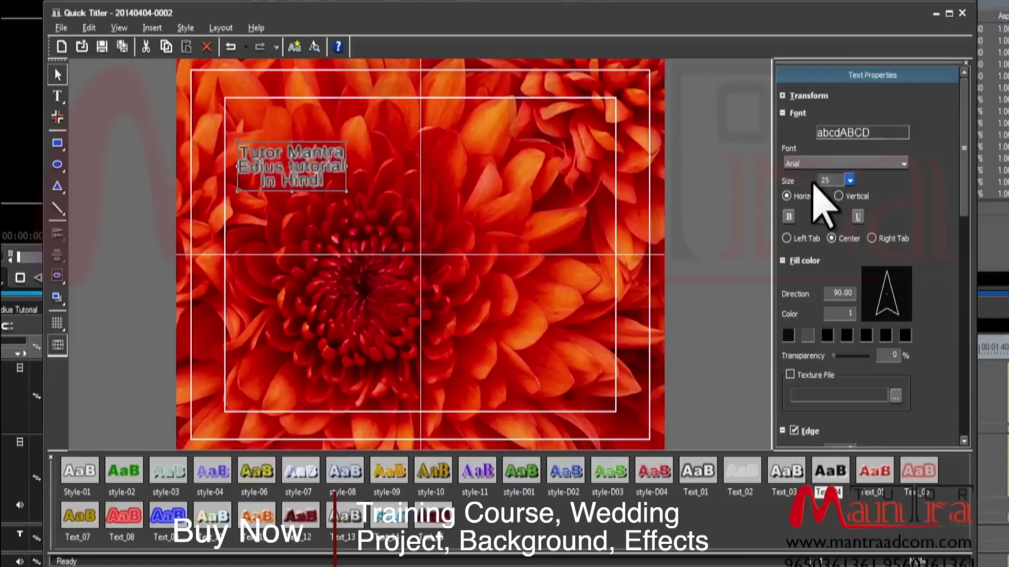
# - Set the title text's font size to 72
pyautogui.press('BackSpace')
pyautogui.press('BackSpace')
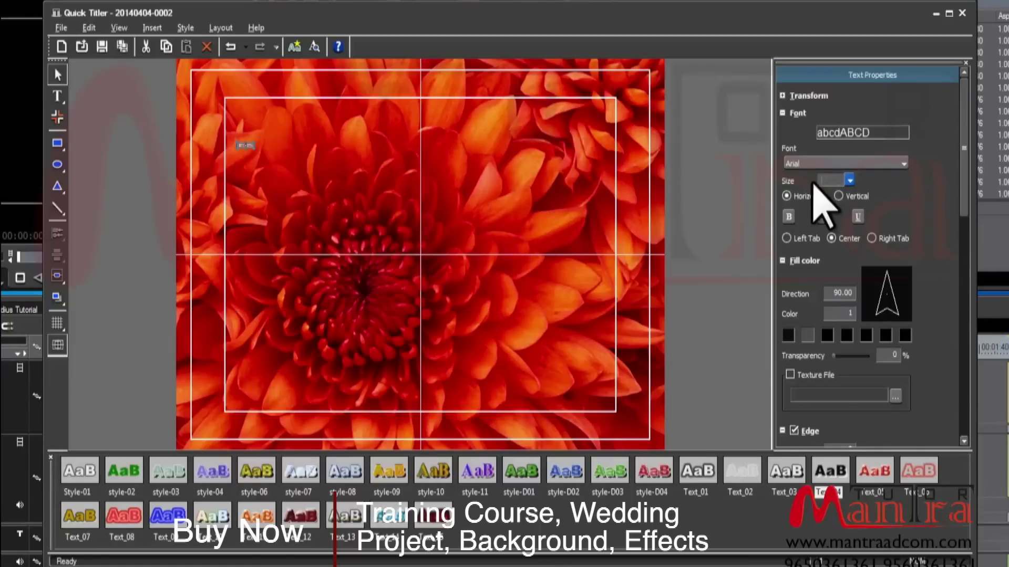
pyautogui.write('7')
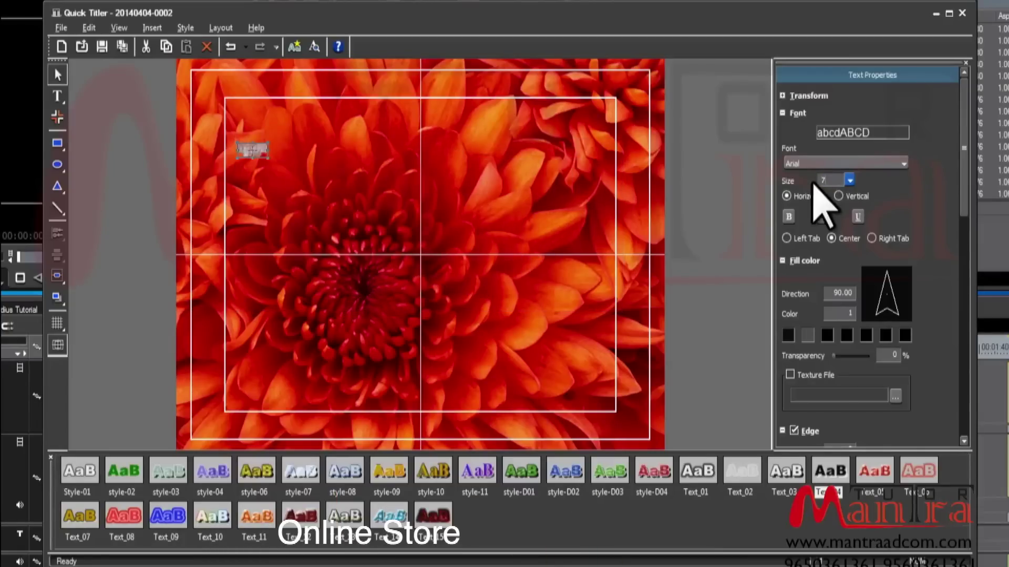
pyautogui.write('2')
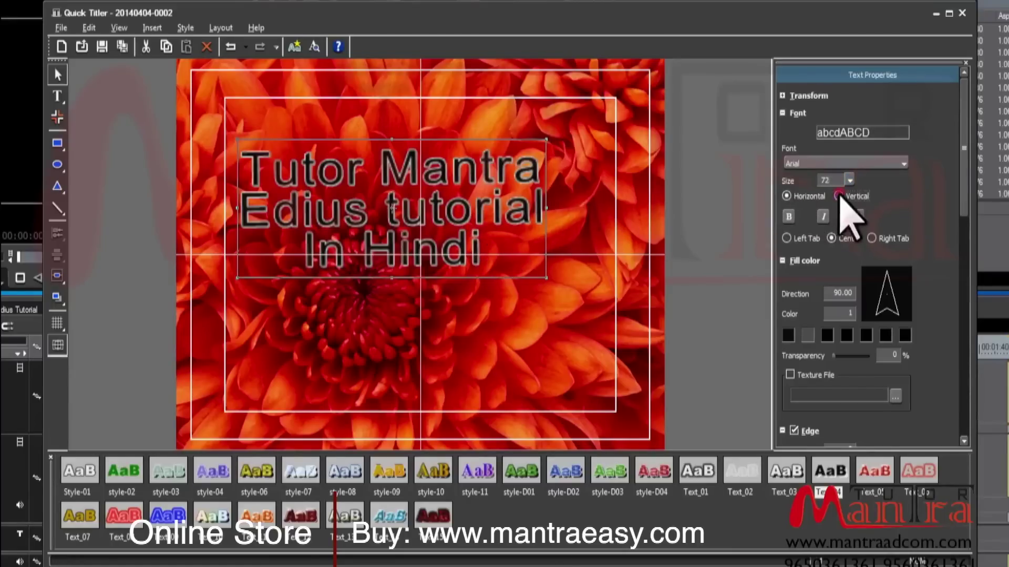
# - Try the vertical direction on the title text, restore the horizontal direction, and reposition the text in the upper middle of the frame
pyautogui.click(839, 196)
pyautogui.moveTo(520, 290); pyautogui.dragTo(523, 254)
pyautogui.click(787, 196)
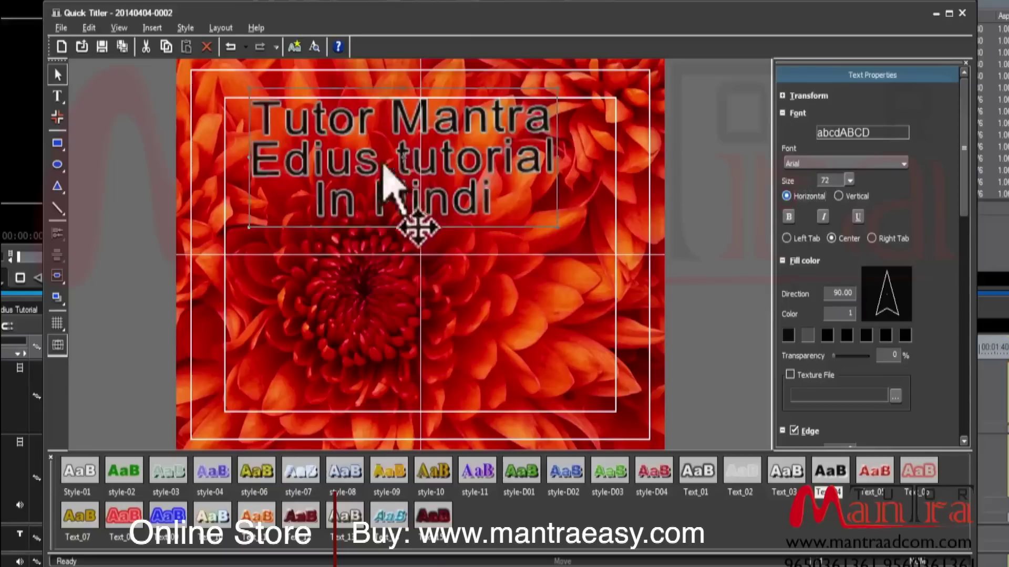
pyautogui.moveTo(480, 163); pyautogui.dragTo(497, 215)
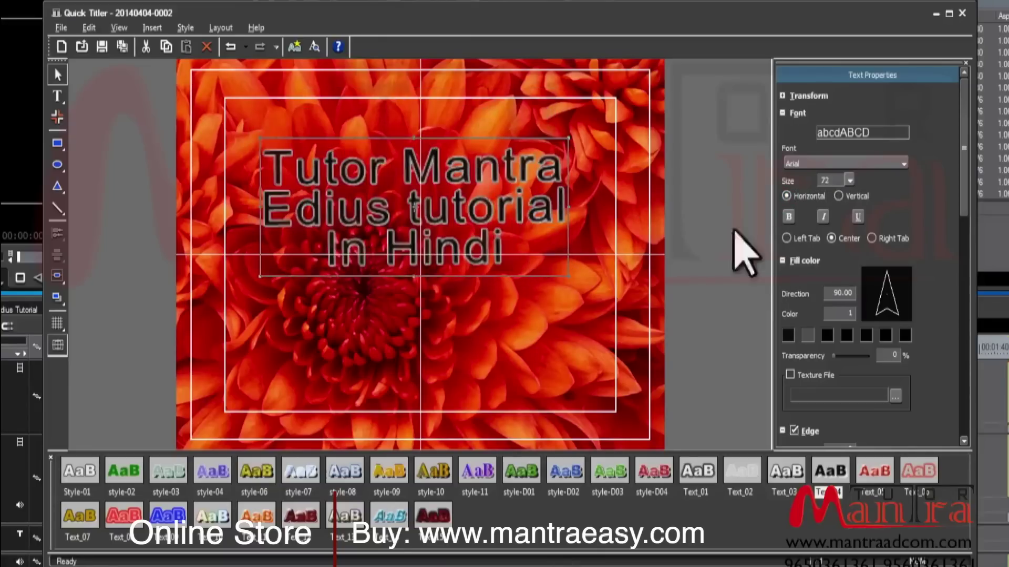
# - Try bold on the title text and remove it, then apply italic and underline
pyautogui.click(788, 216)
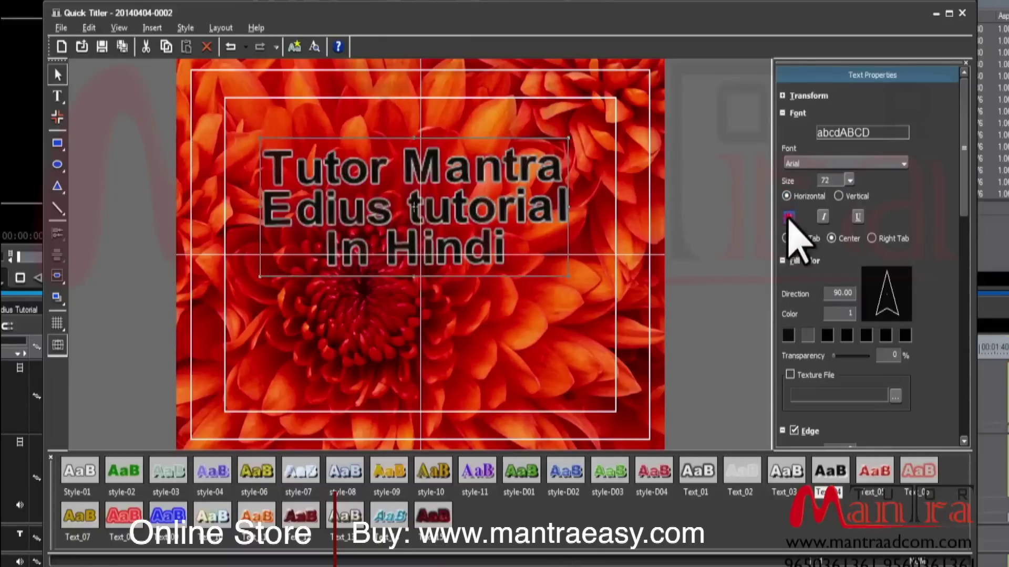
pyautogui.click(788, 217)
pyautogui.click(824, 216)
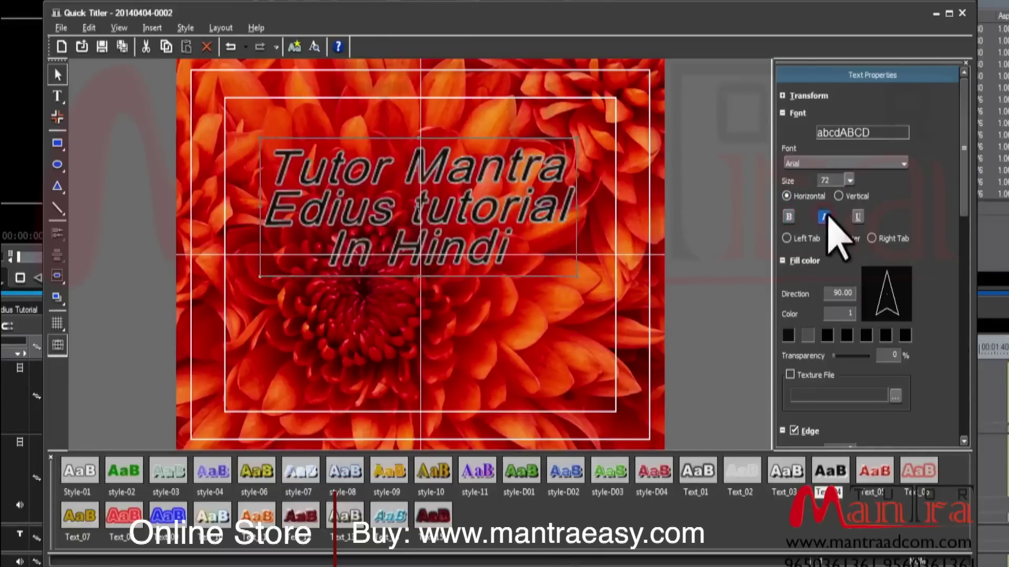
pyautogui.click(859, 217)
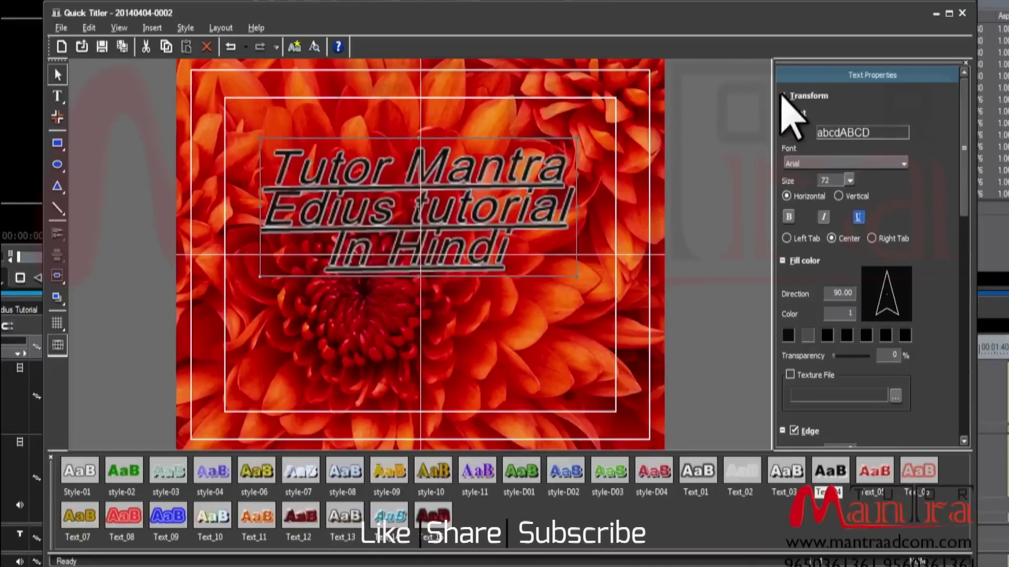
# - Expand the Transform properties and increase the title text's leading to widen the gaps between its lines
pyautogui.click(782, 95)
pyautogui.click(837, 198)
pyautogui.moveTo(860, 198); pyautogui.dragTo(847, 199)
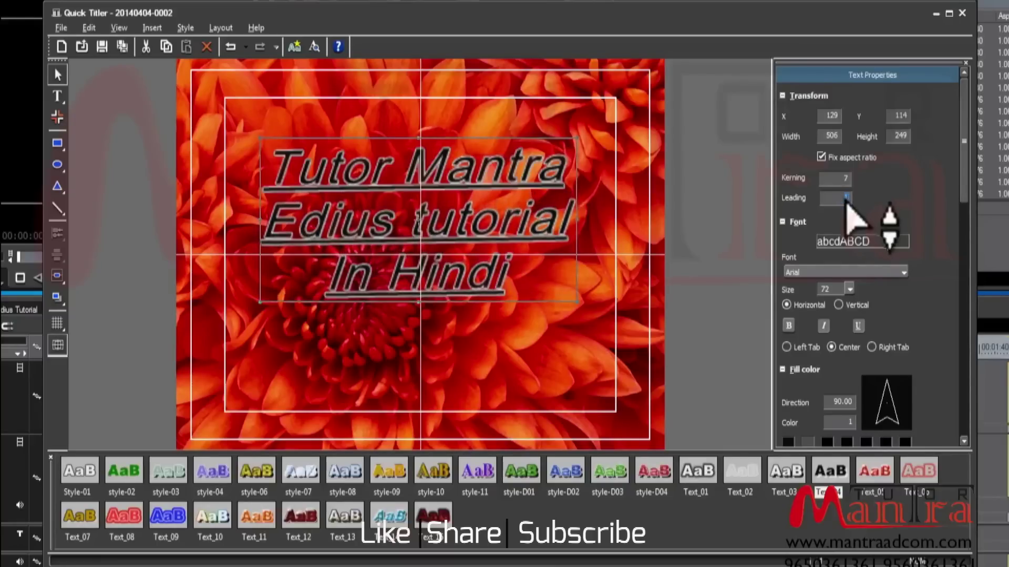
# - Try left and center alignment on the title text, and set it to right alignment
pyautogui.scroll(-6, 893, 325)
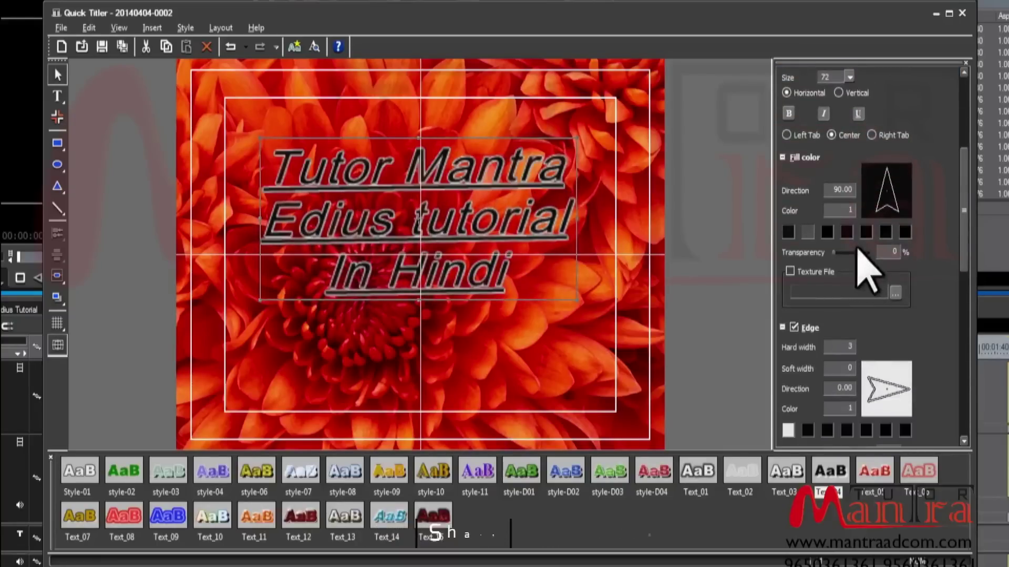
pyautogui.scroll(1, 857, 247)
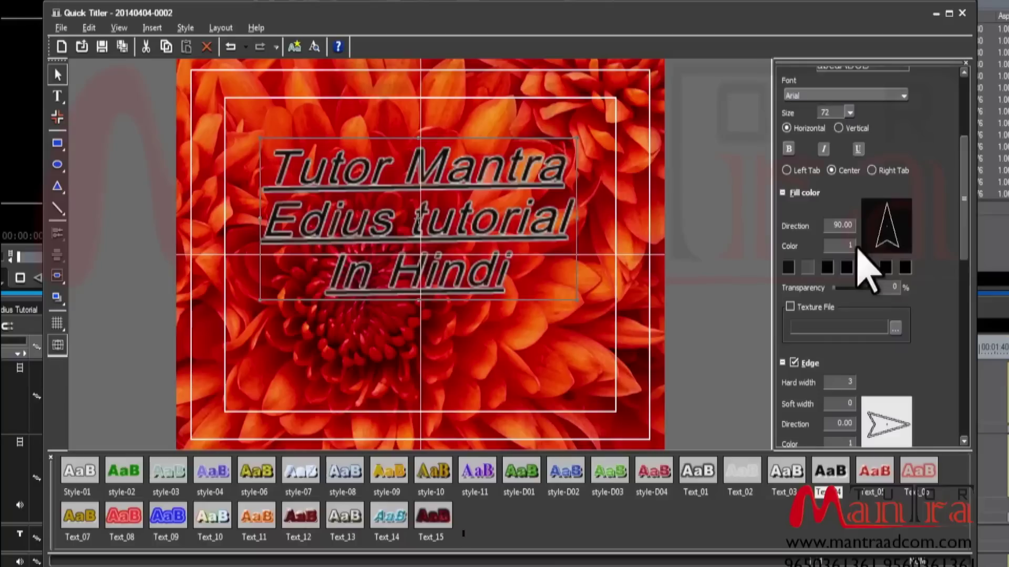
pyautogui.click(787, 171)
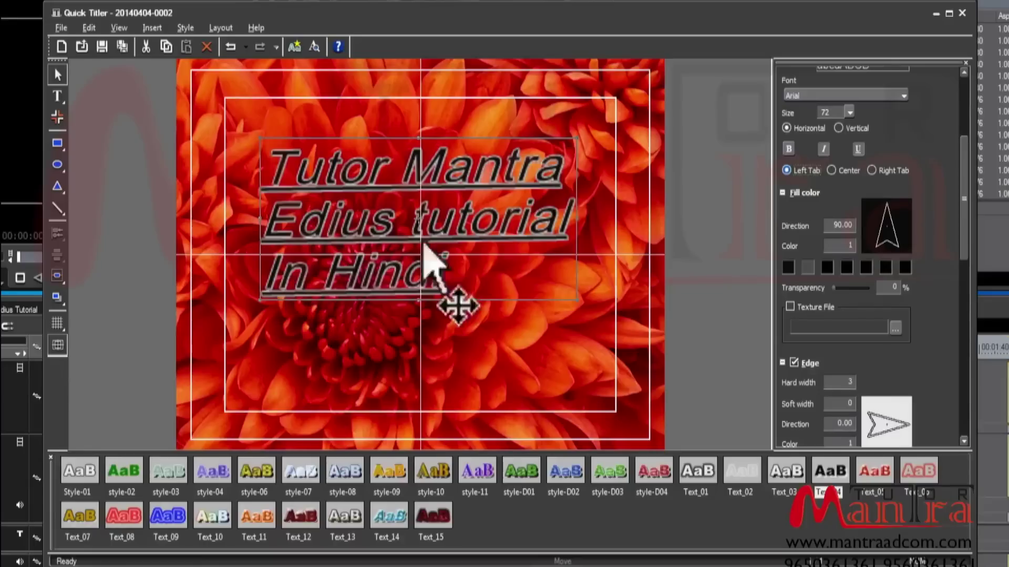
pyautogui.click(832, 170)
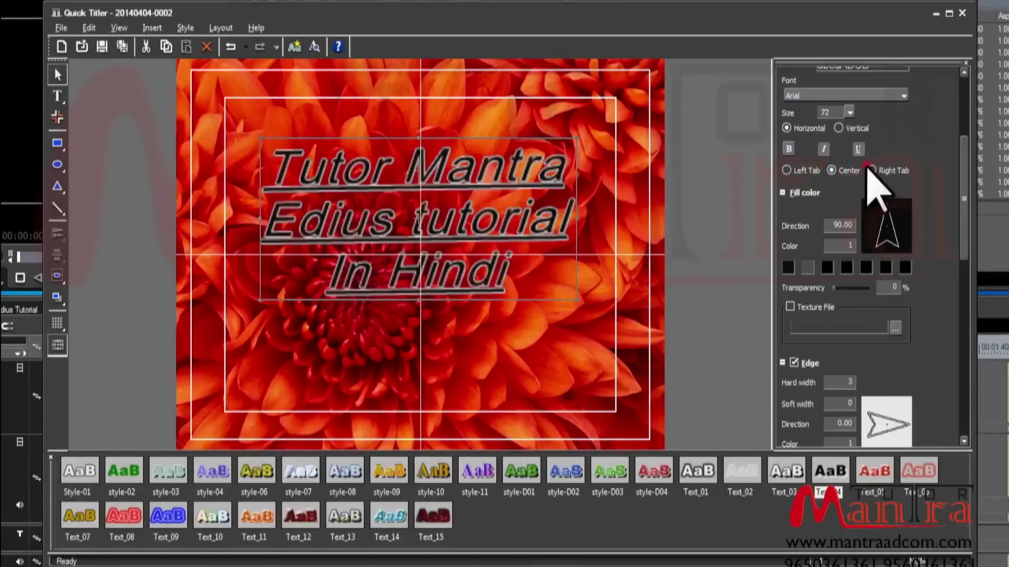
pyautogui.click(870, 170)
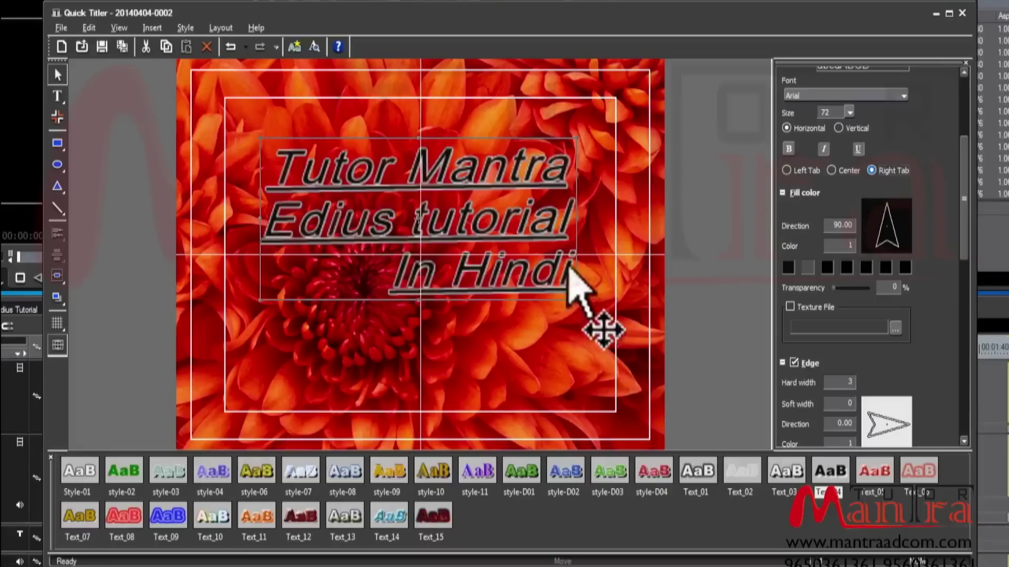